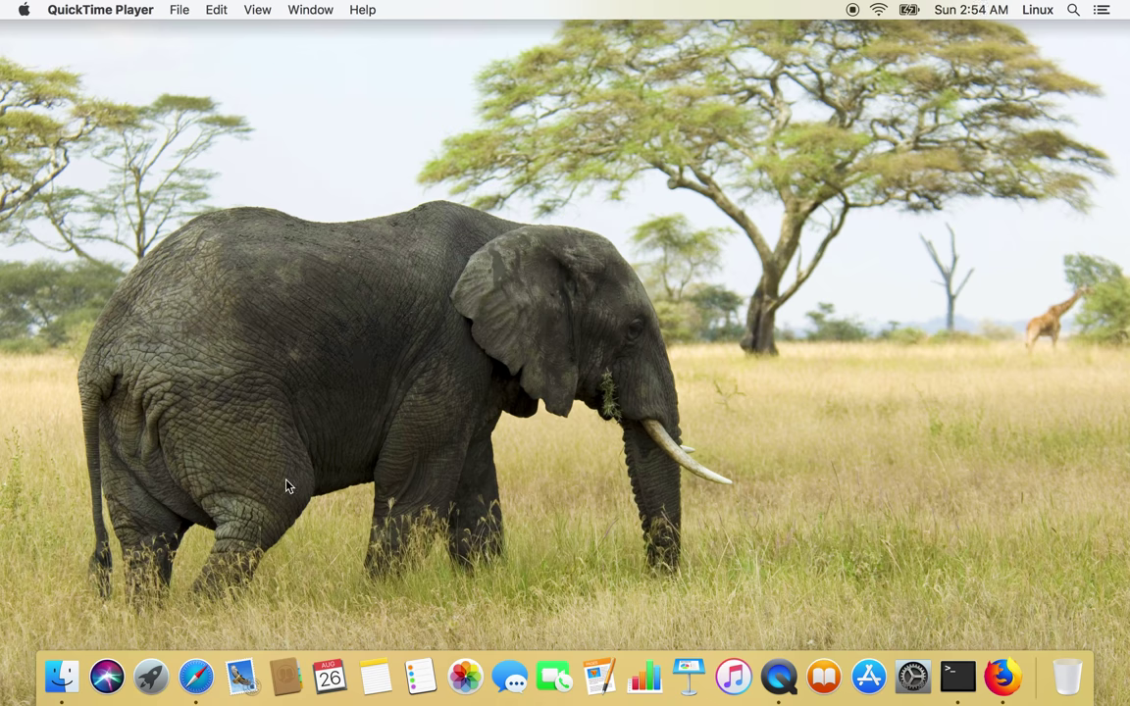
Launch Safari, load pi-hole.net and scroll down its homepage.
click(207, 676)
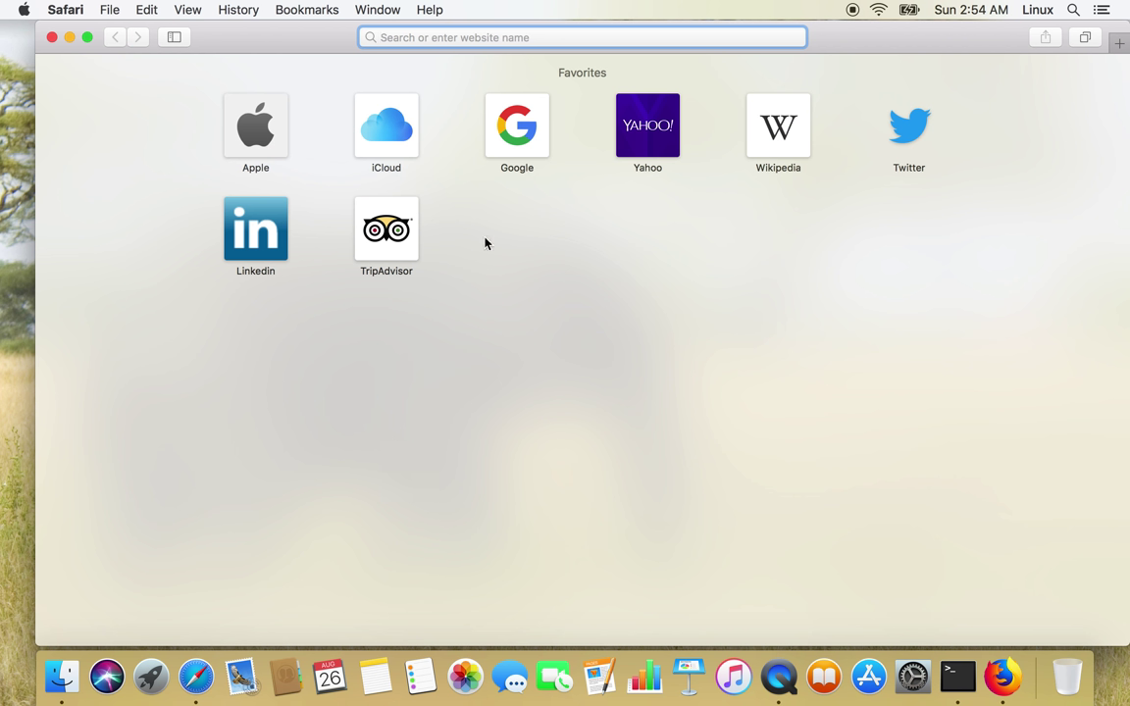
text(pi-)
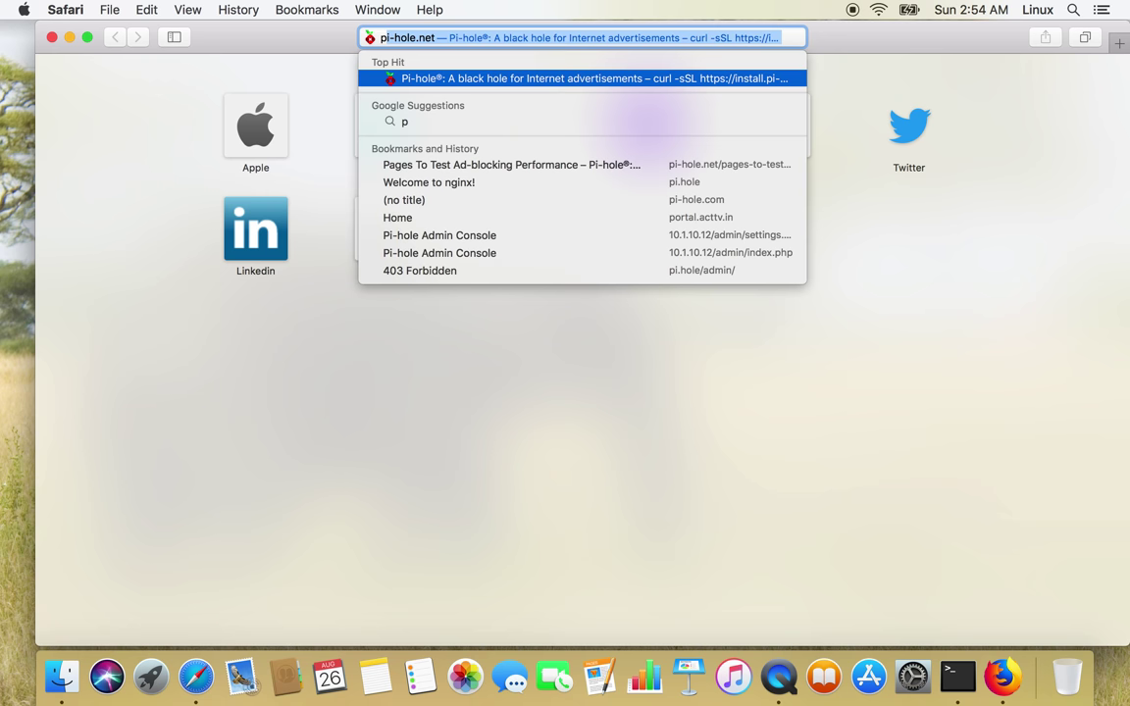
text(hole.n)
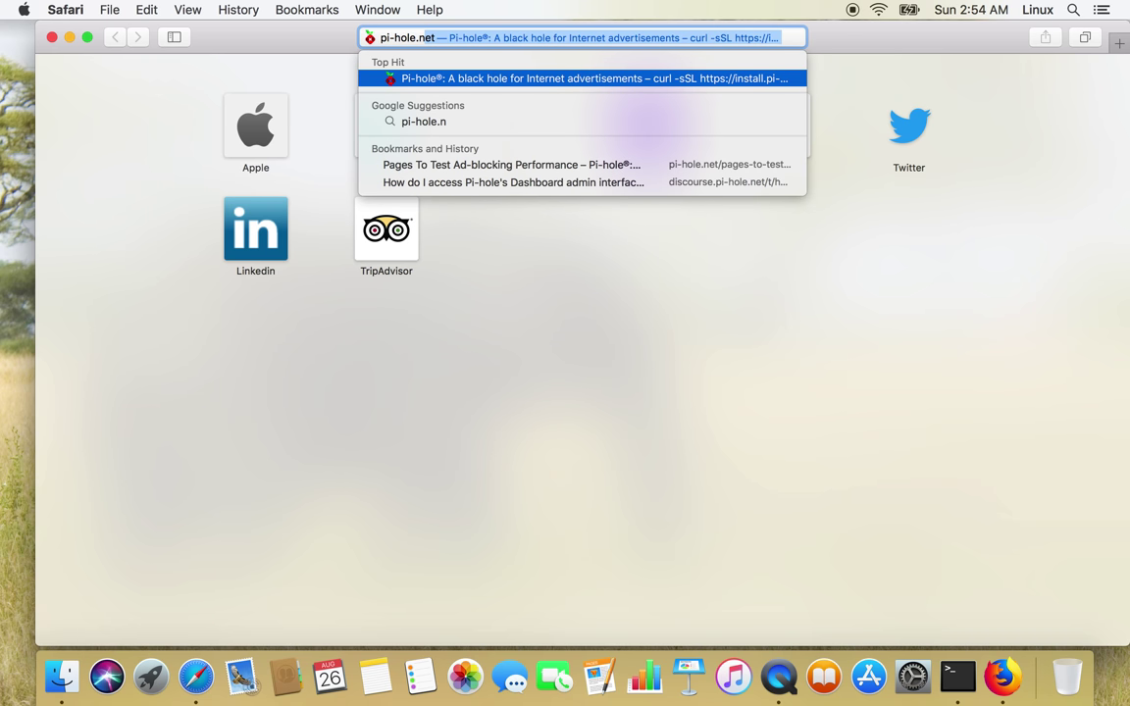
key(Return)
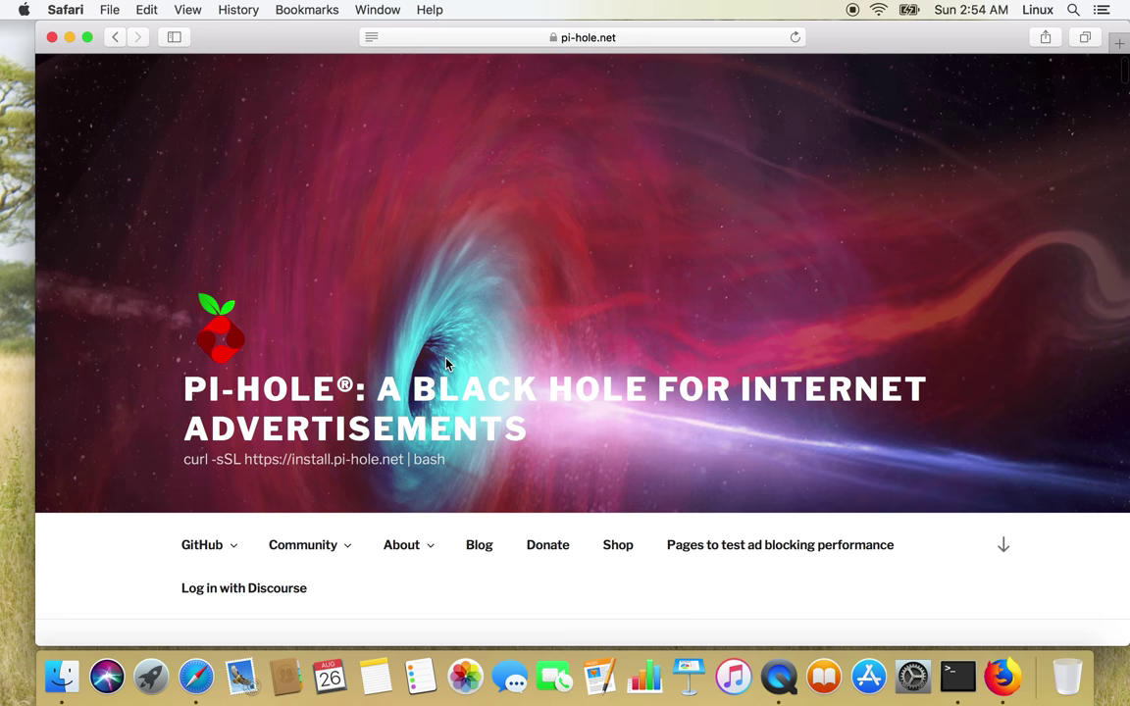
scroll(397, 401, down, 2)
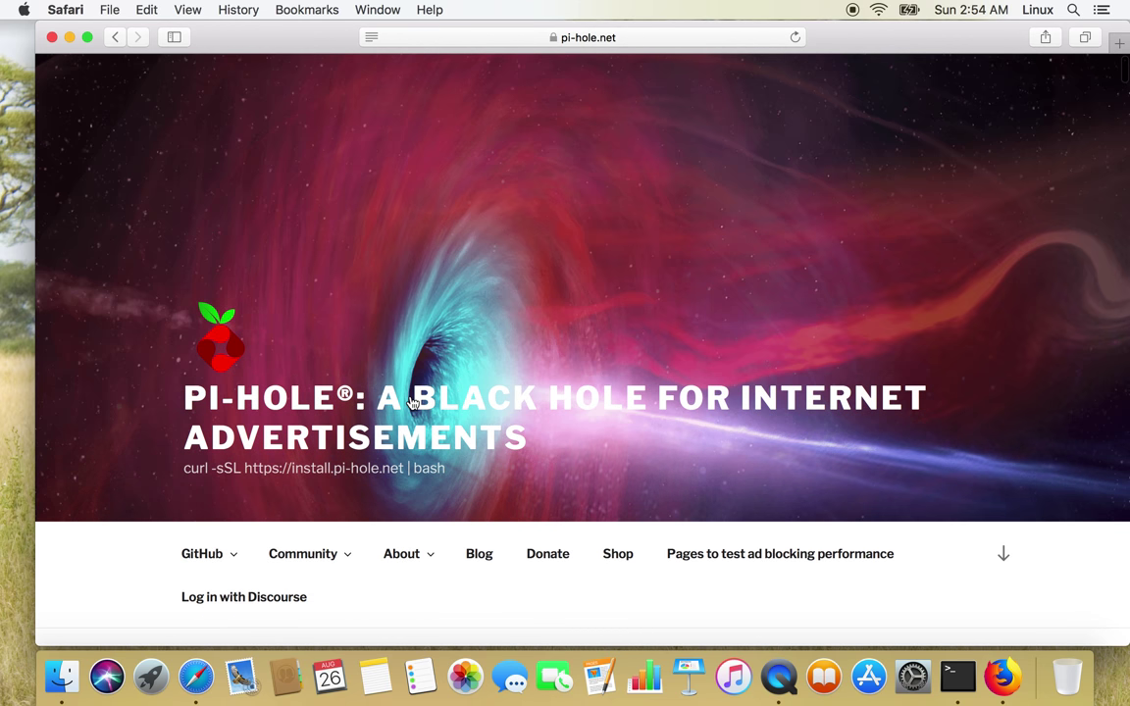
scroll(412, 402, down, 2)
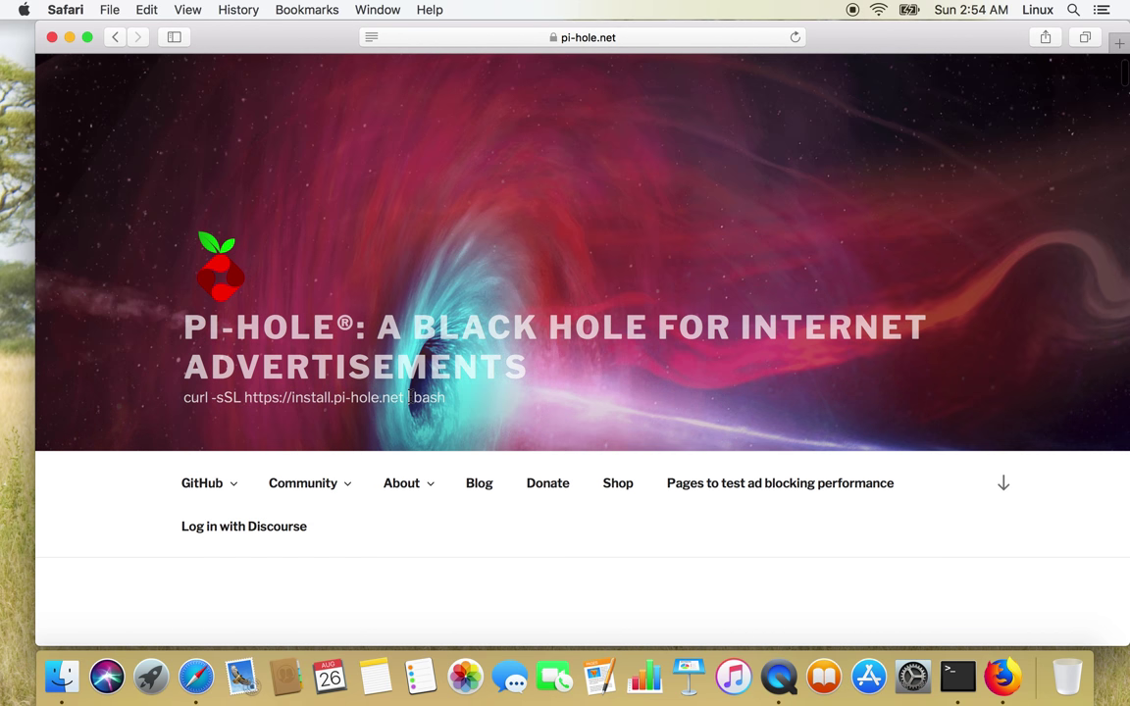
scroll(410, 400, down, 2)
scroll(410, 401, down, 2)
mouse_move(412, 402)
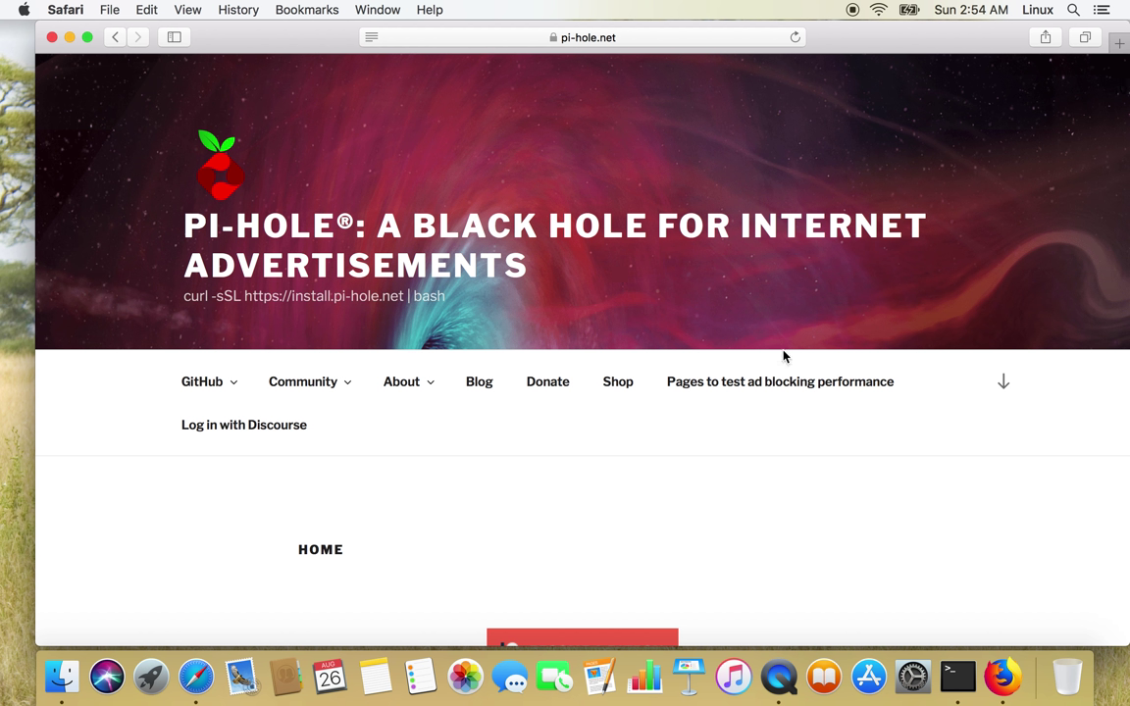
Open 'Pages to test ad blocking performance' in a new tab and switch to it.
right_click(757, 390)
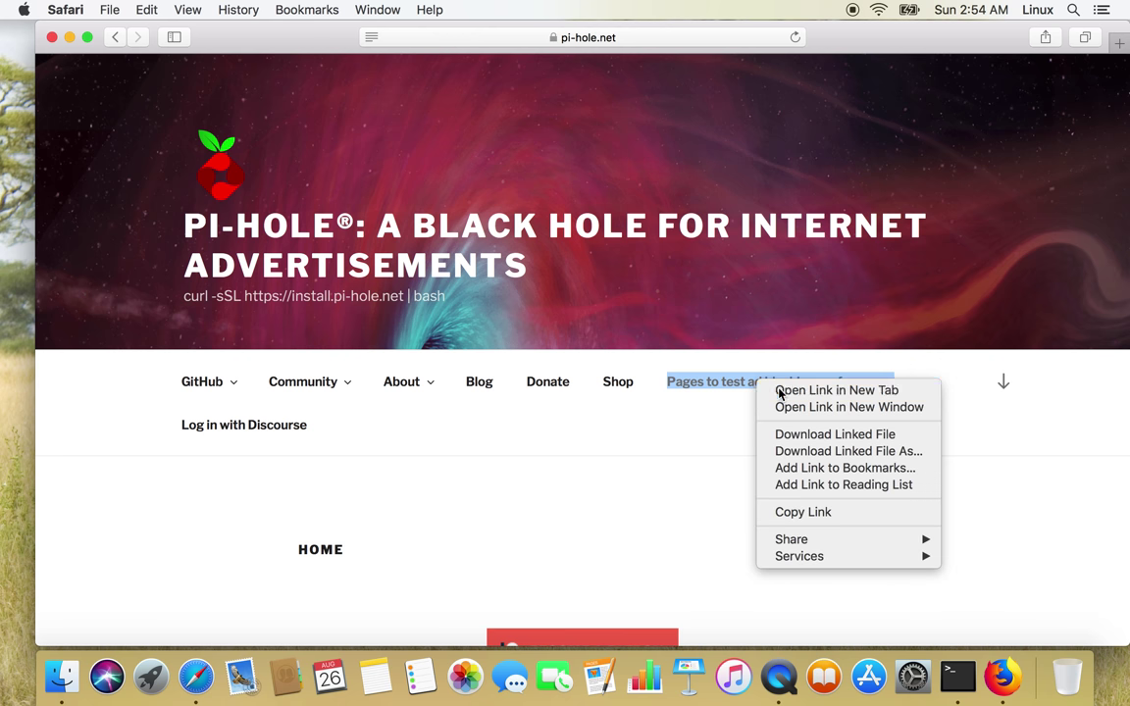
click(780, 390)
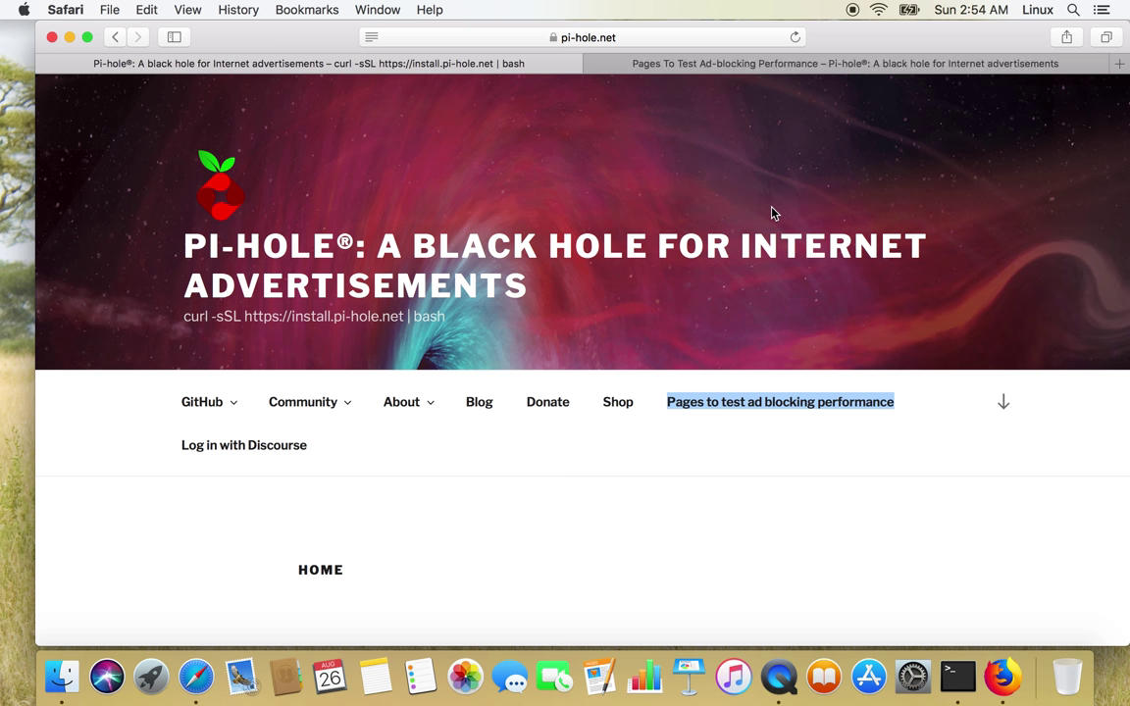
click(788, 65)
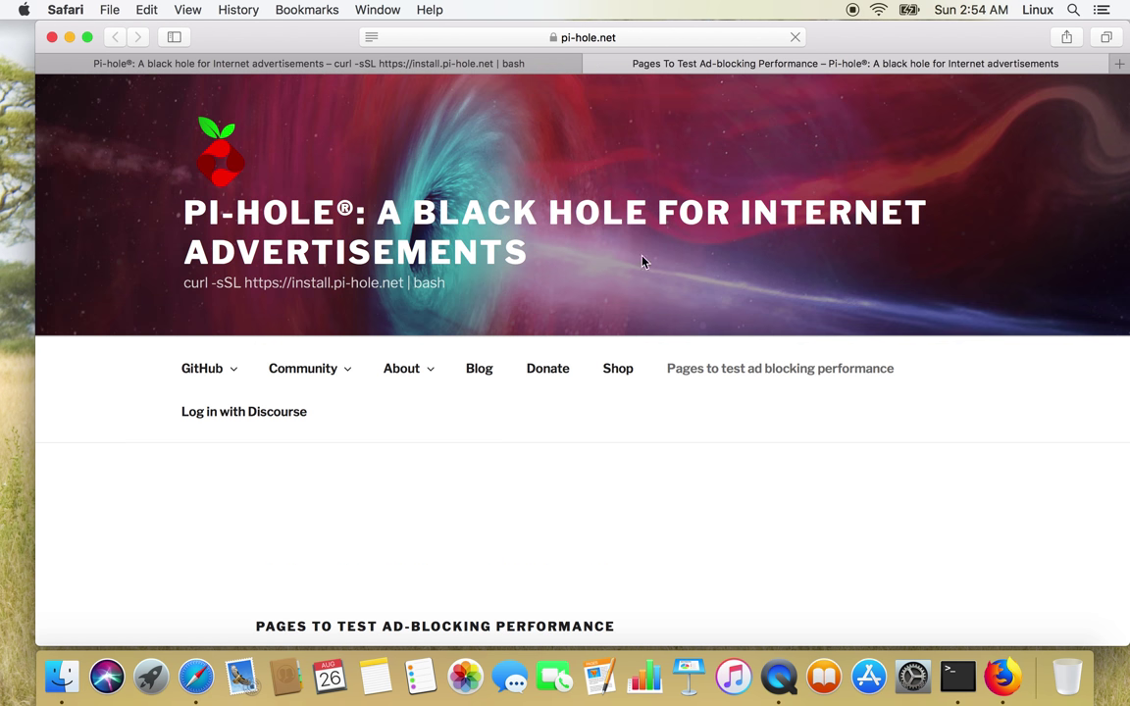
Scroll down the test page and follow the blockads.fivefilters.org link.
scroll(643, 261, down, 2)
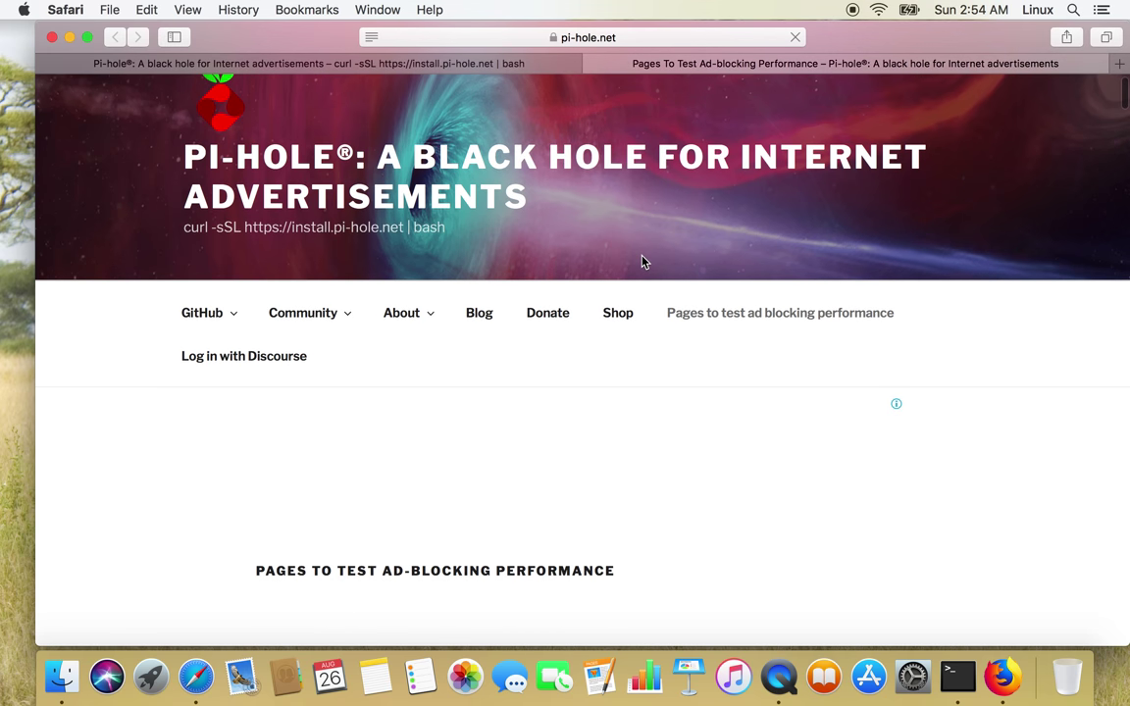
scroll(644, 261, down, 2)
scroll(643, 261, down, 2)
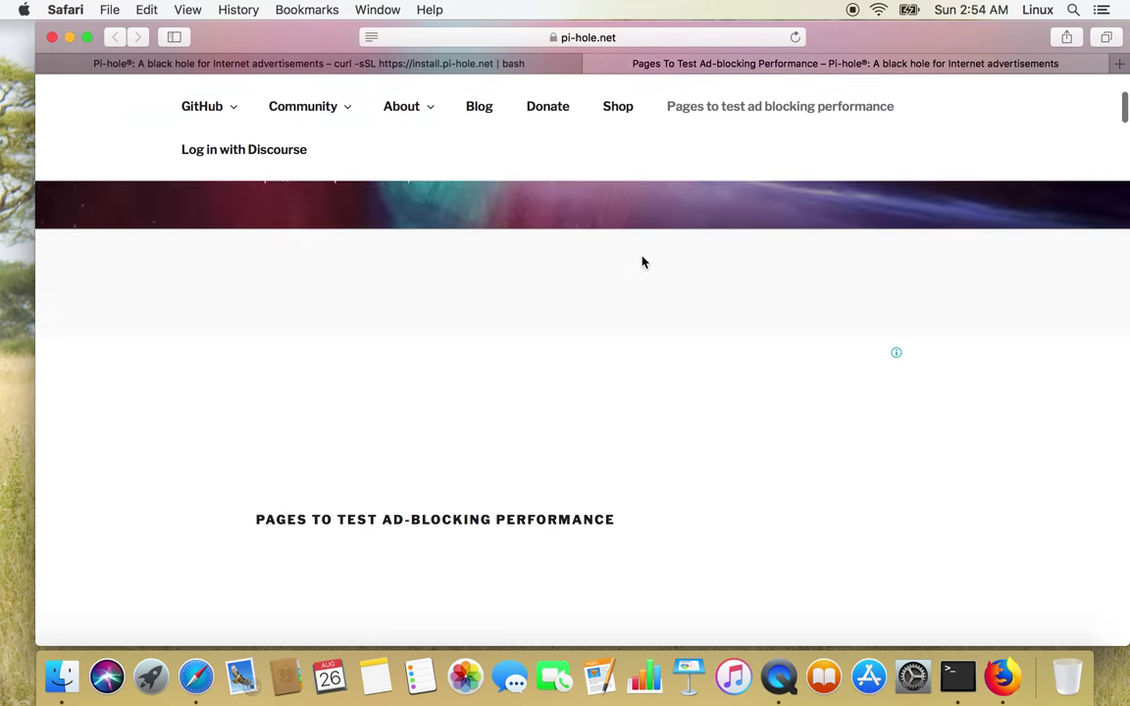
scroll(642, 261, down, 3)
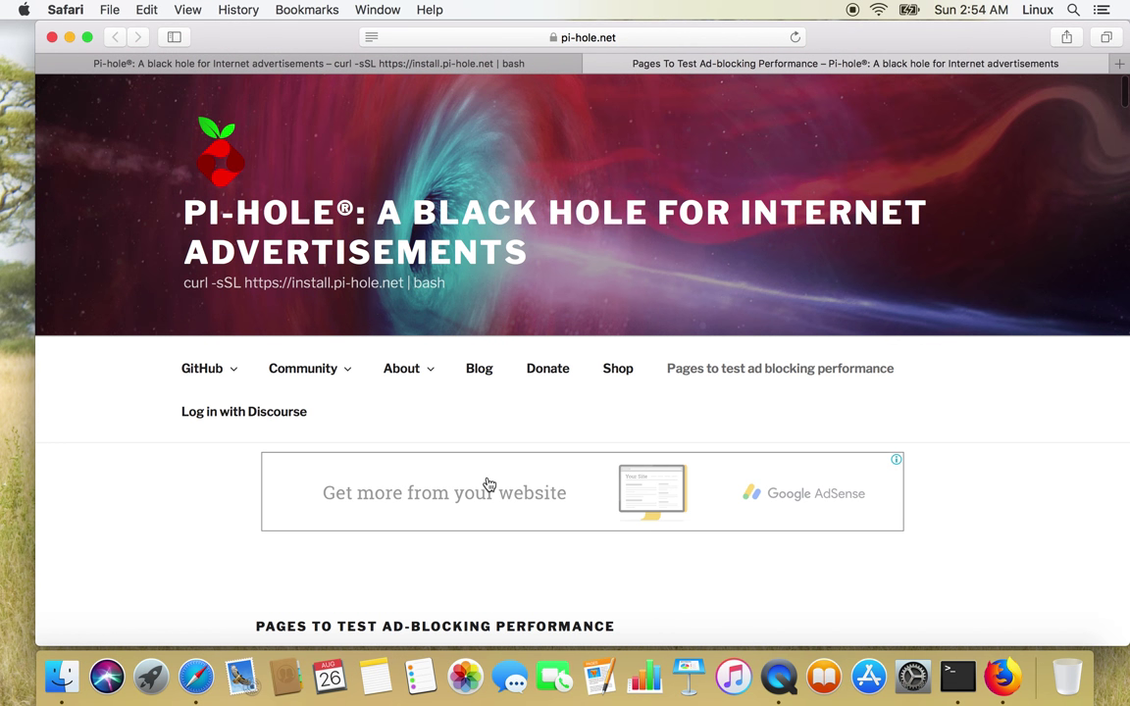
scroll(486, 480, down, 1)
scroll(488, 485, down, 4)
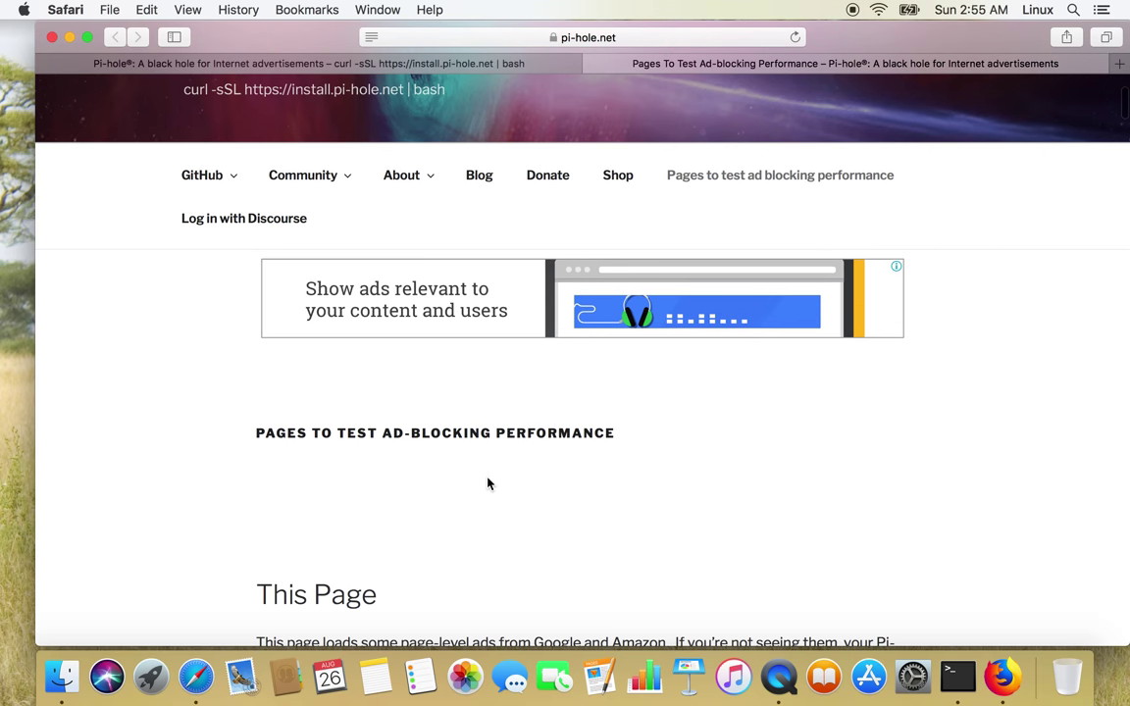
scroll(488, 484, down, 2)
scroll(489, 484, down, 2)
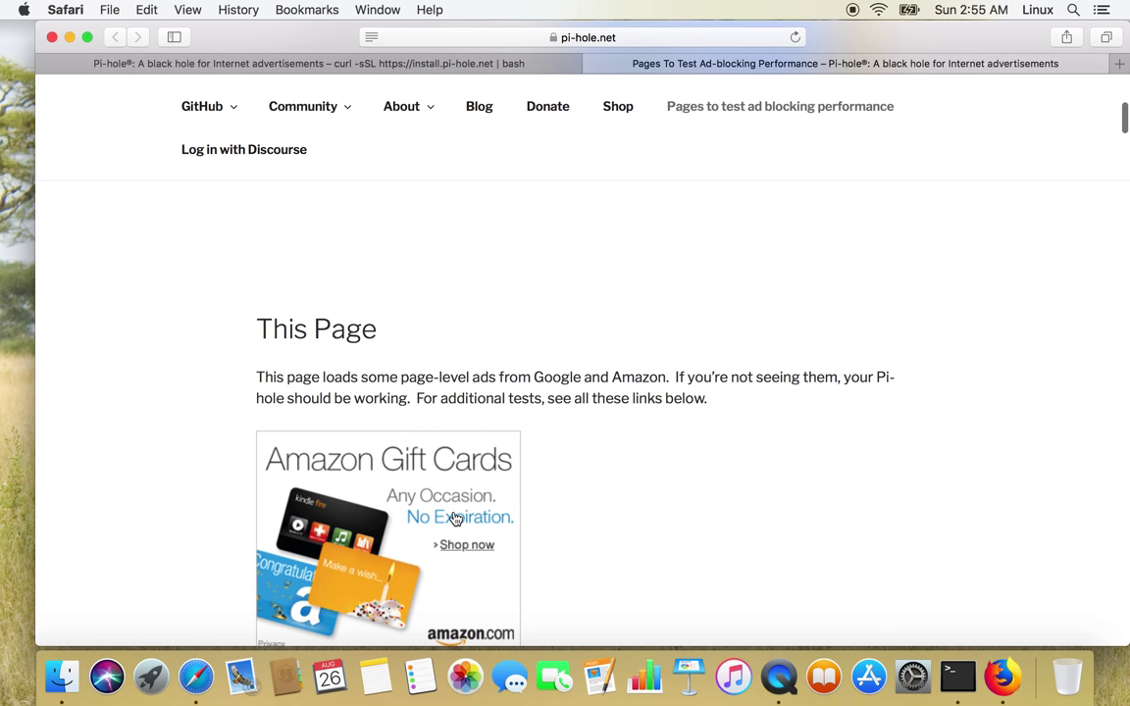
scroll(432, 516, down, 3)
scroll(455, 519, down, 4)
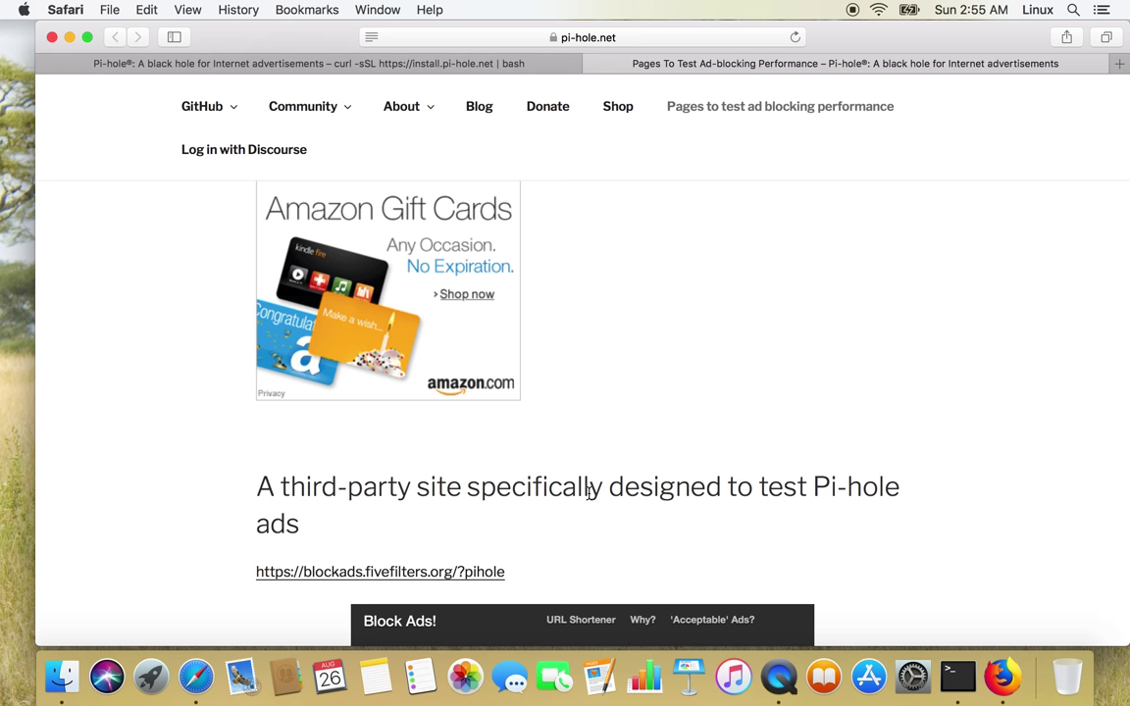
click(440, 576)
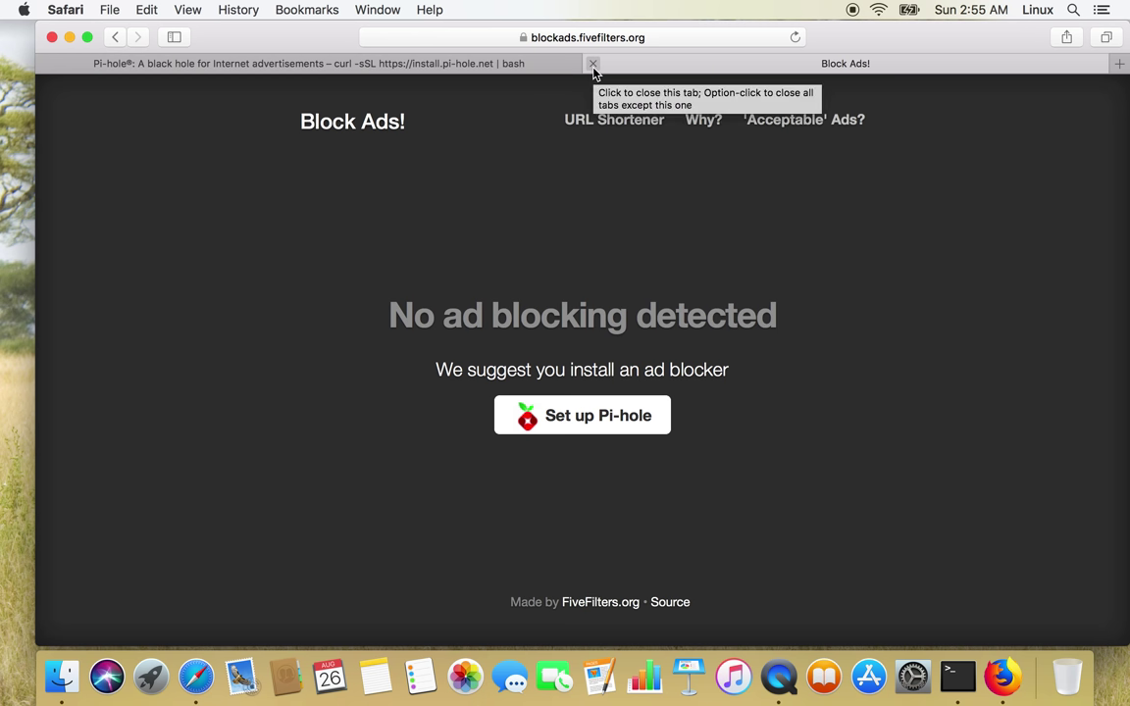
Close the Block Ads! tab and clear the leftover selection on pi-hole.net.
click(592, 65)
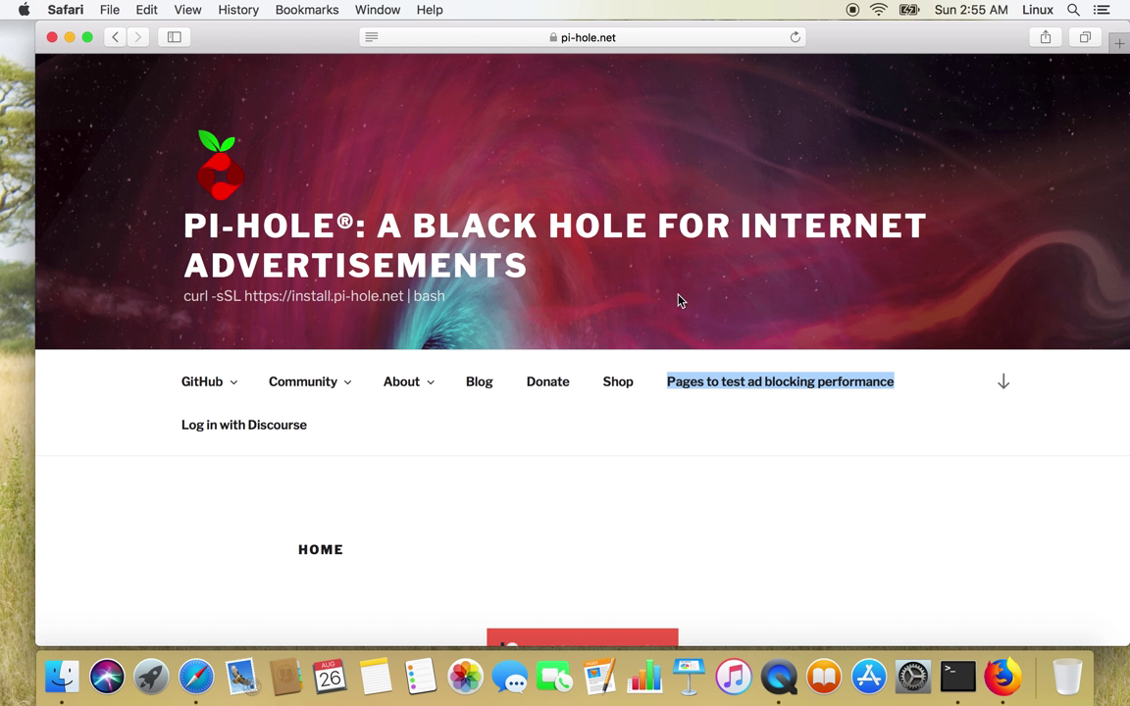
click(722, 307)
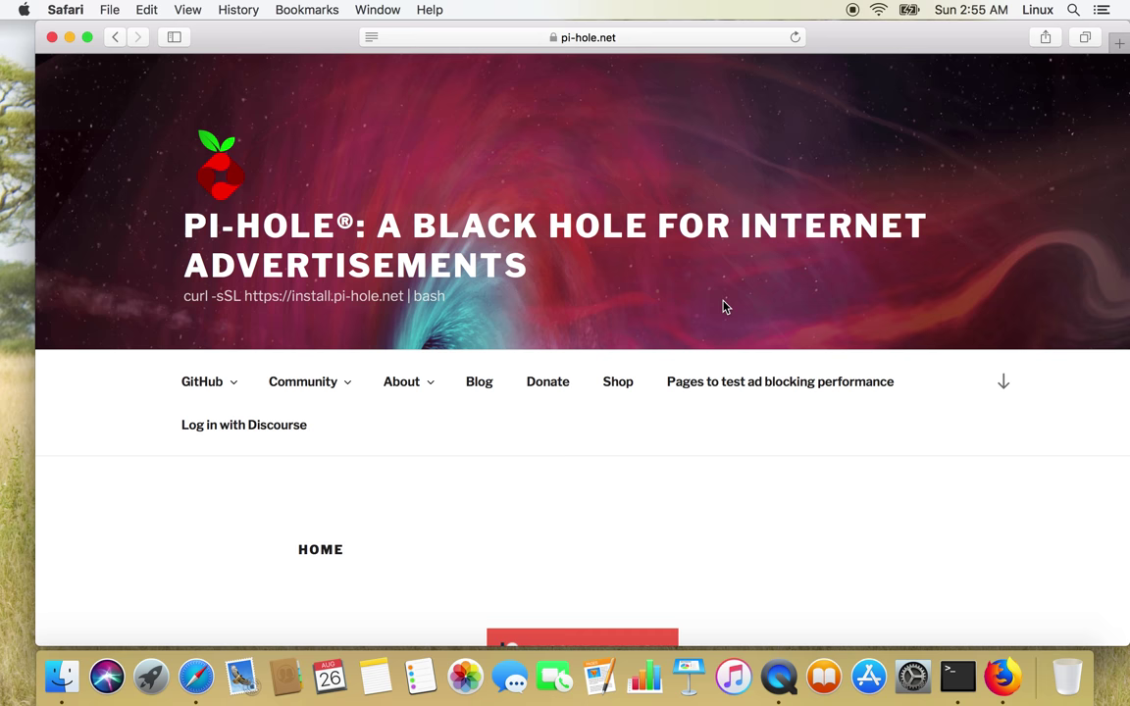
Scroll down the pi-hole.net homepage to the Installation heading.
scroll(723, 307, down, 5)
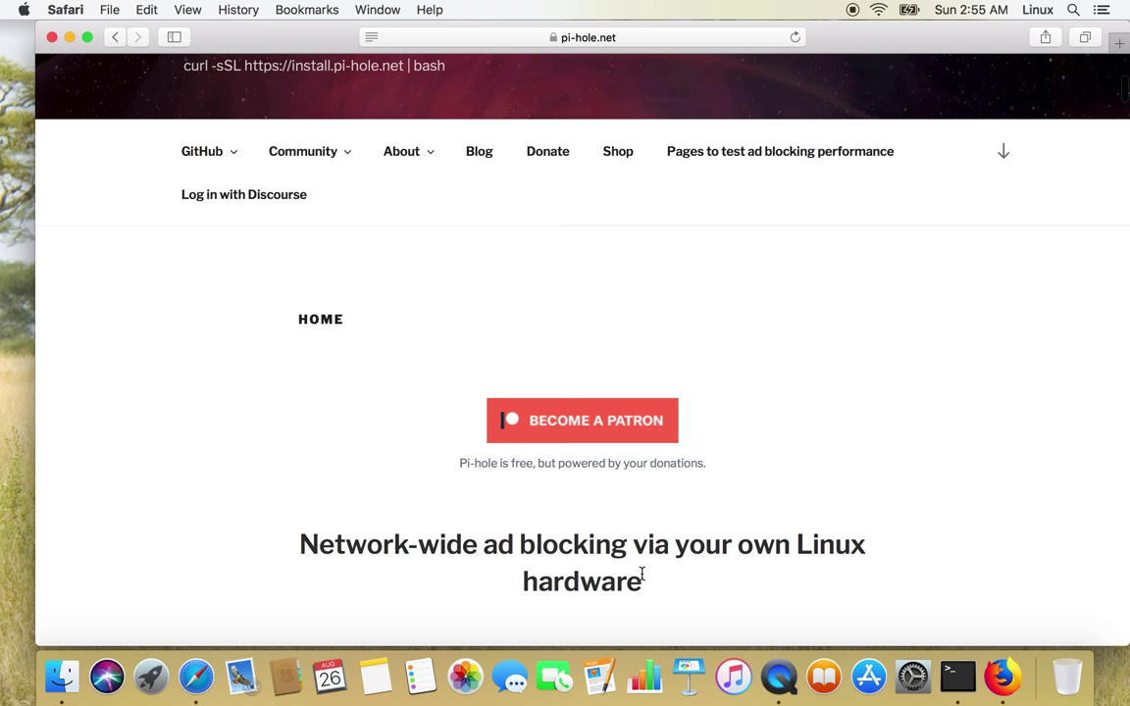
scroll(643, 574, down, 2)
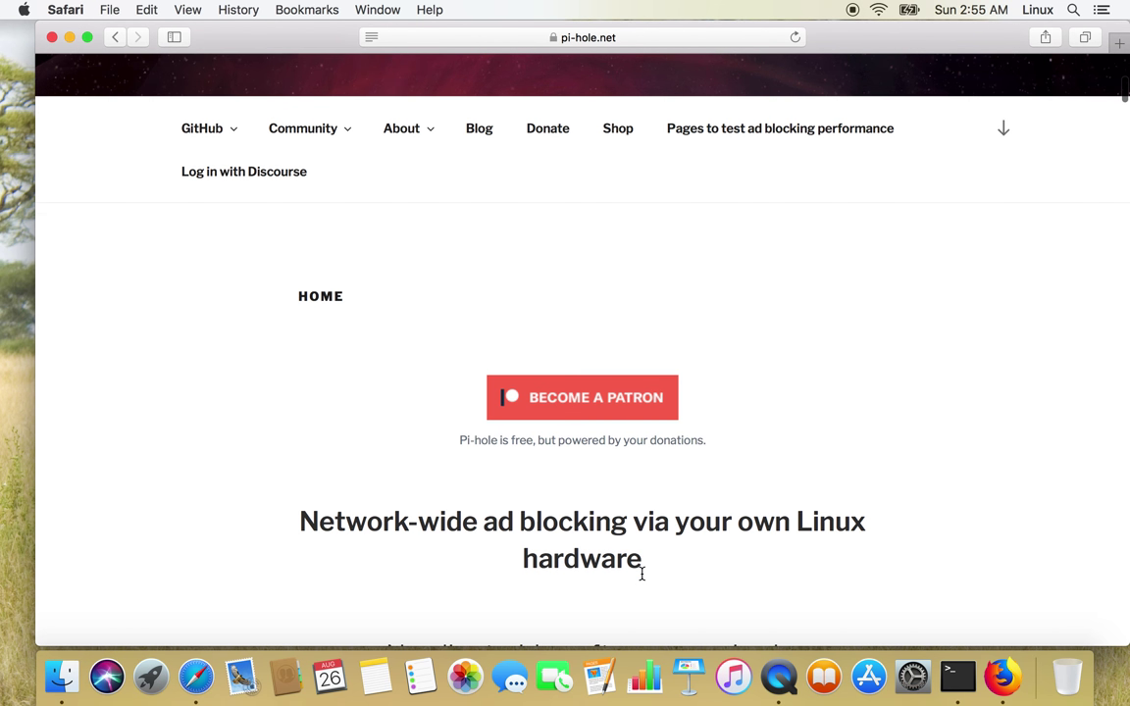
scroll(642, 574, down, 10)
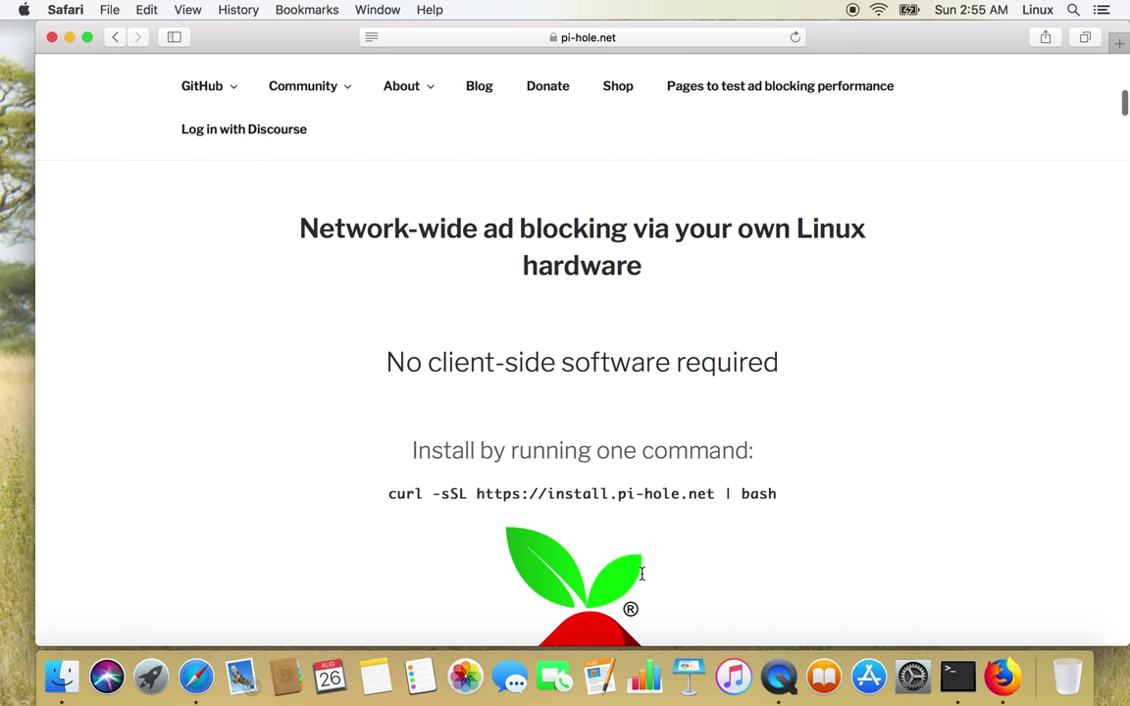
scroll(642, 574, down, 12)
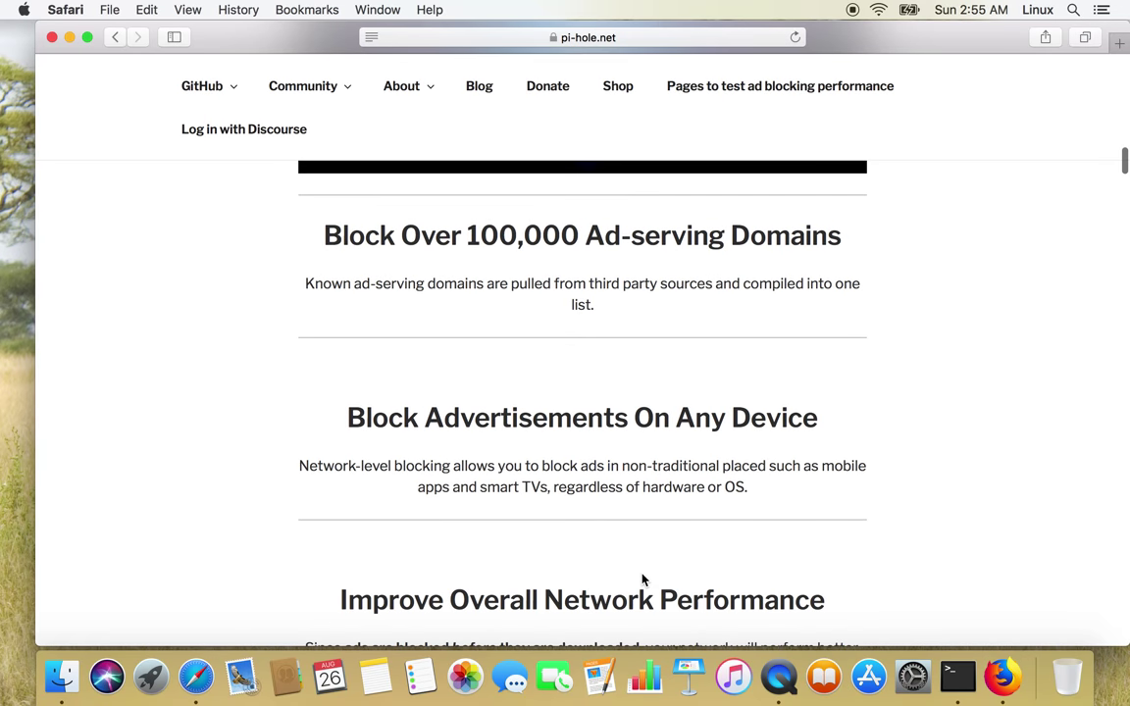
scroll(643, 578, down, 10)
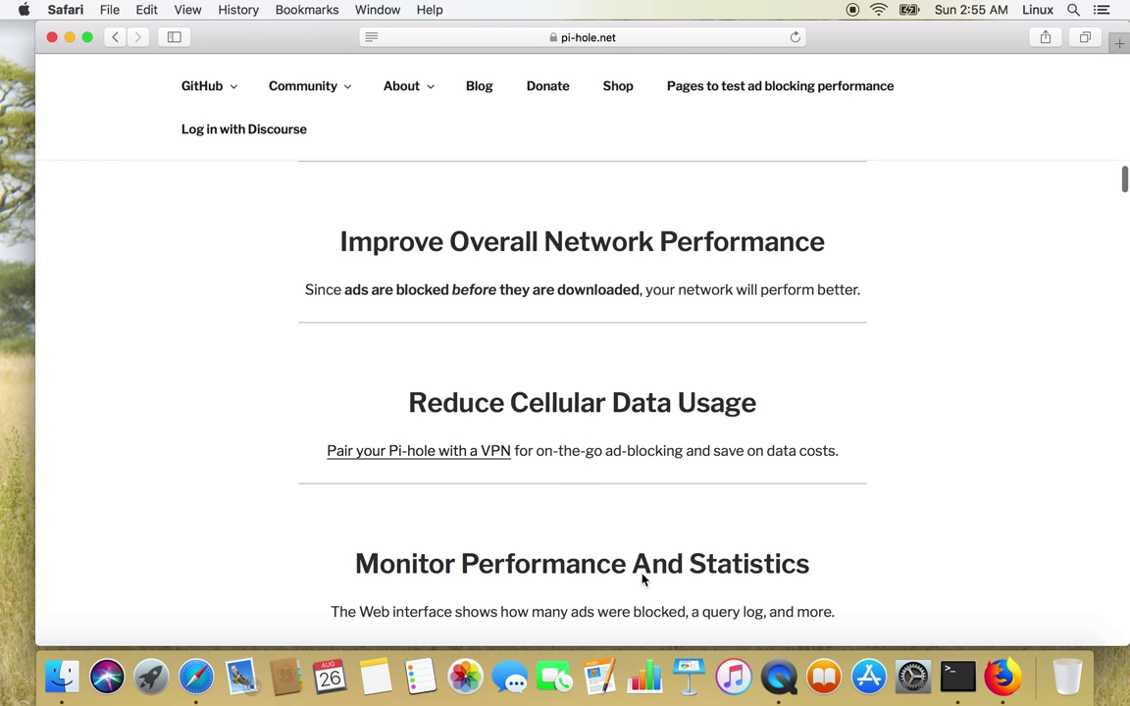
scroll(642, 575, down, 15)
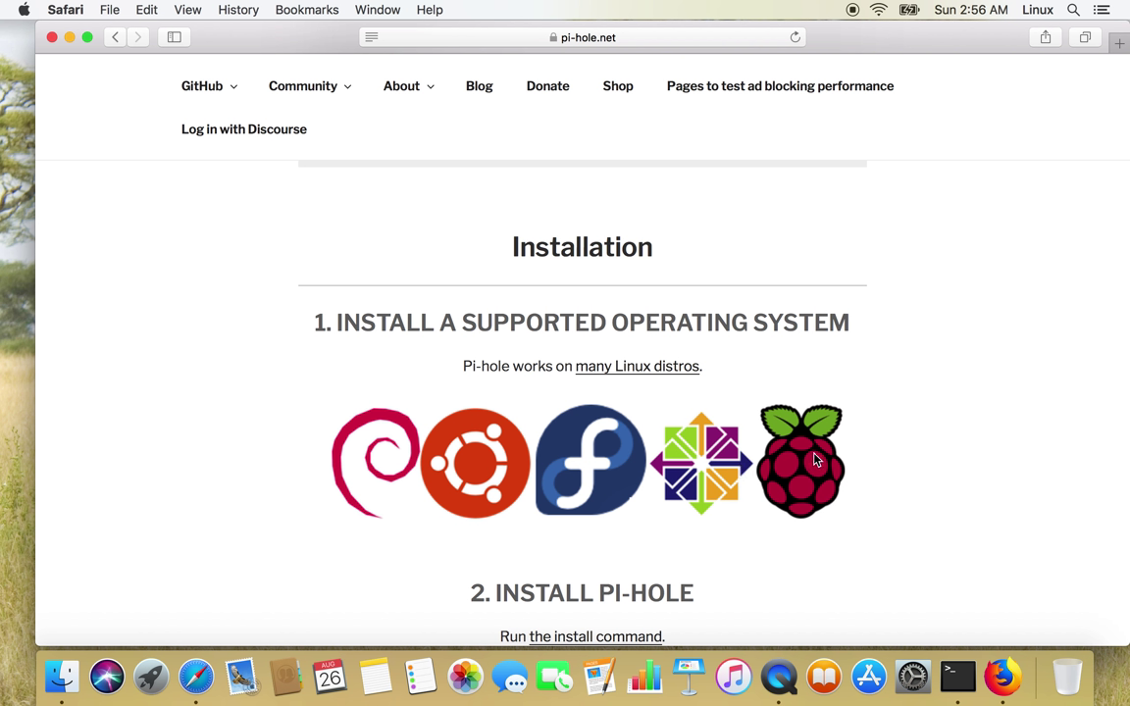
Scroll back to the one-command install section and select the 'No client-side software required' heading.
scroll(861, 398, down, 1)
scroll(657, 248, down, 3)
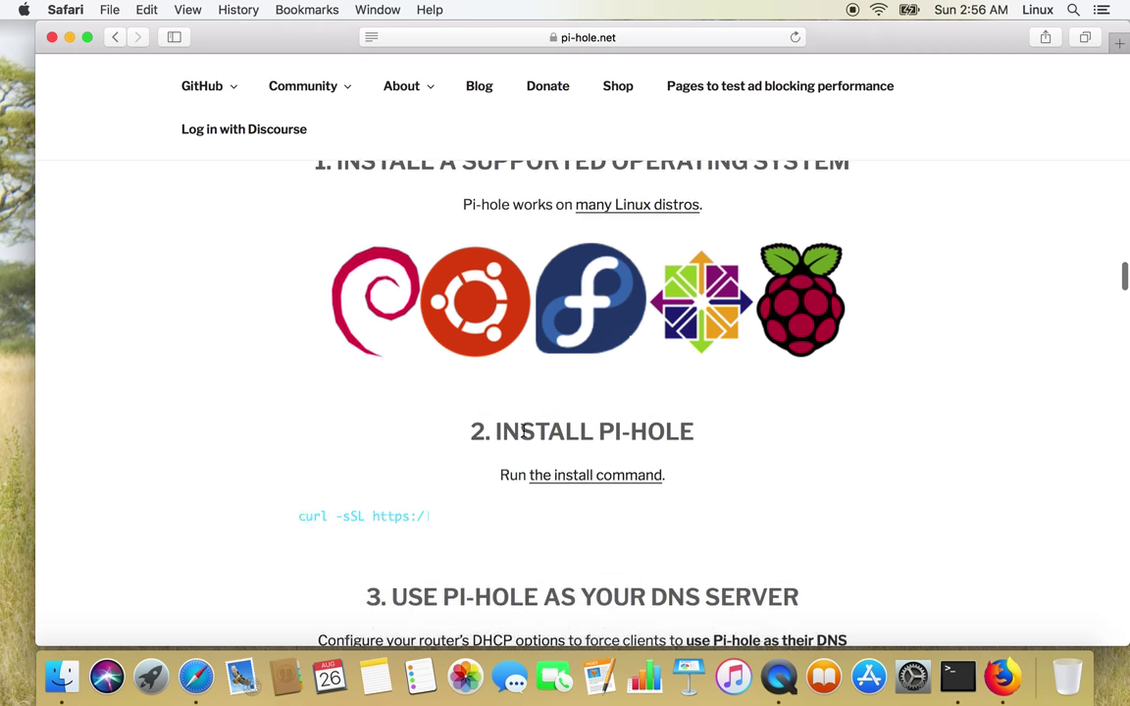
scroll(521, 432, down, 1)
scroll(521, 432, down, 1)
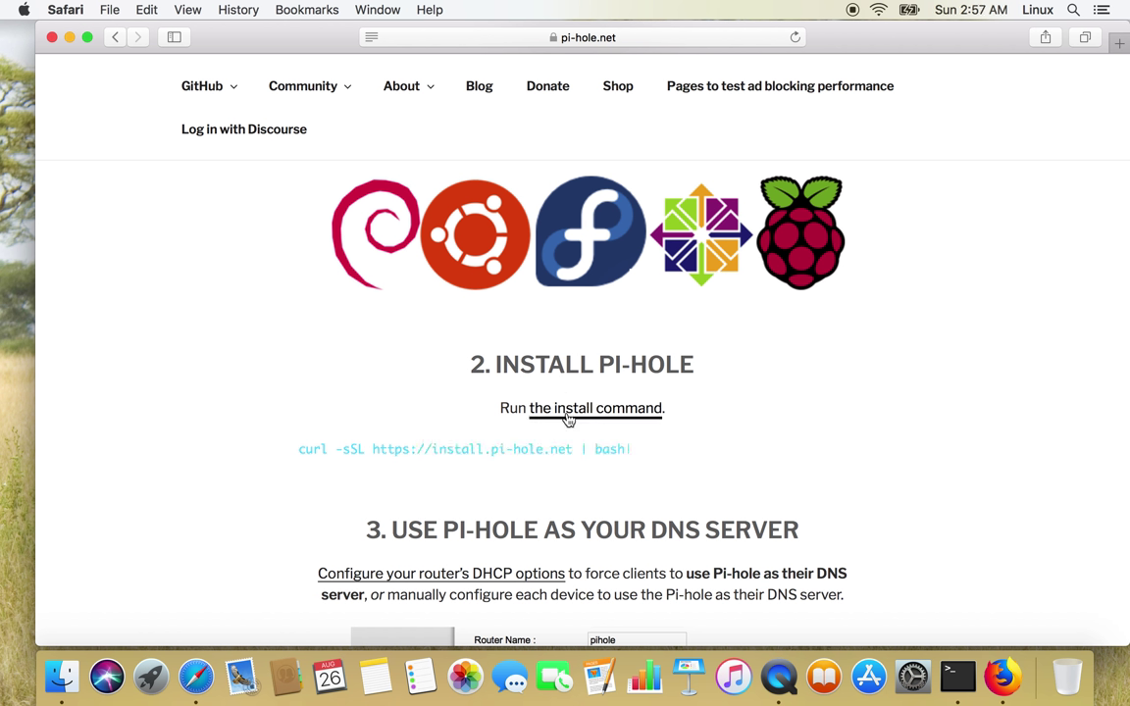
scroll(590, 353, up, 10)
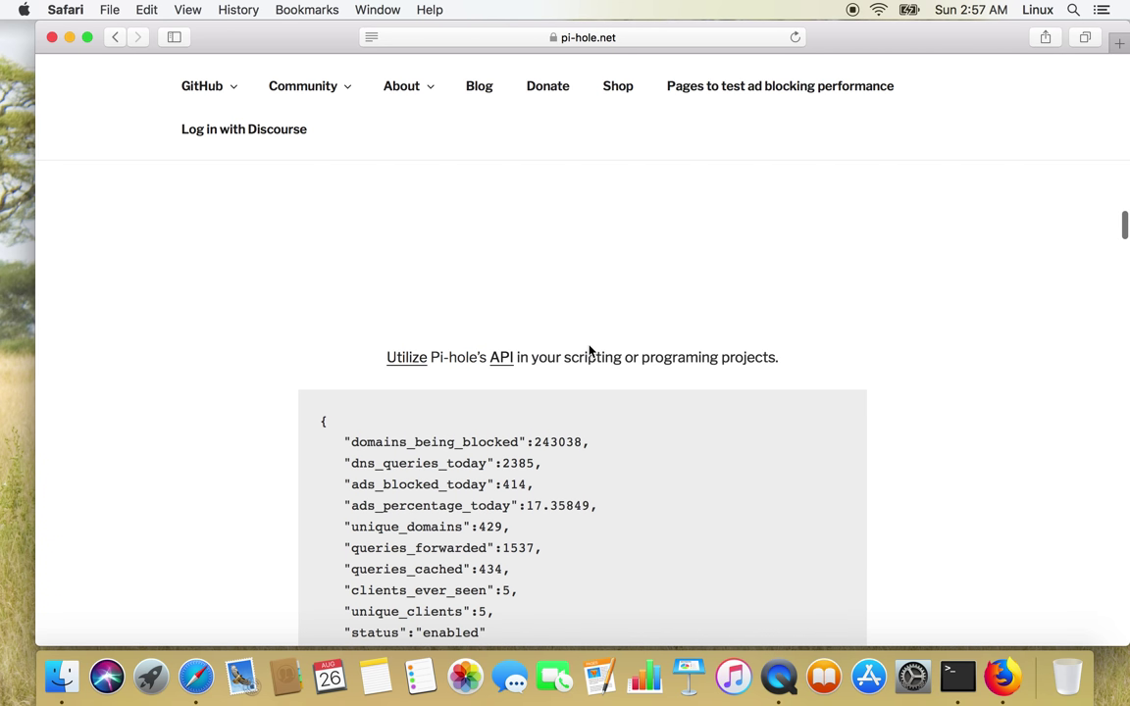
scroll(589, 351, up, 10)
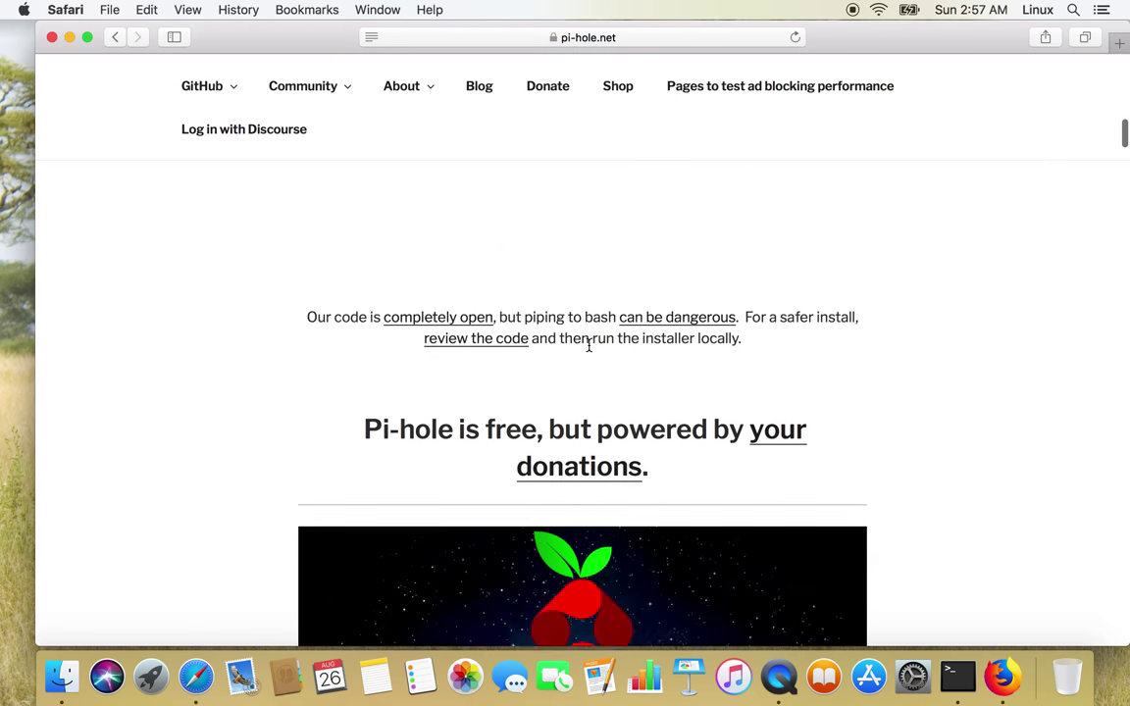
scroll(589, 345, up, 5)
scroll(589, 345, down, 1)
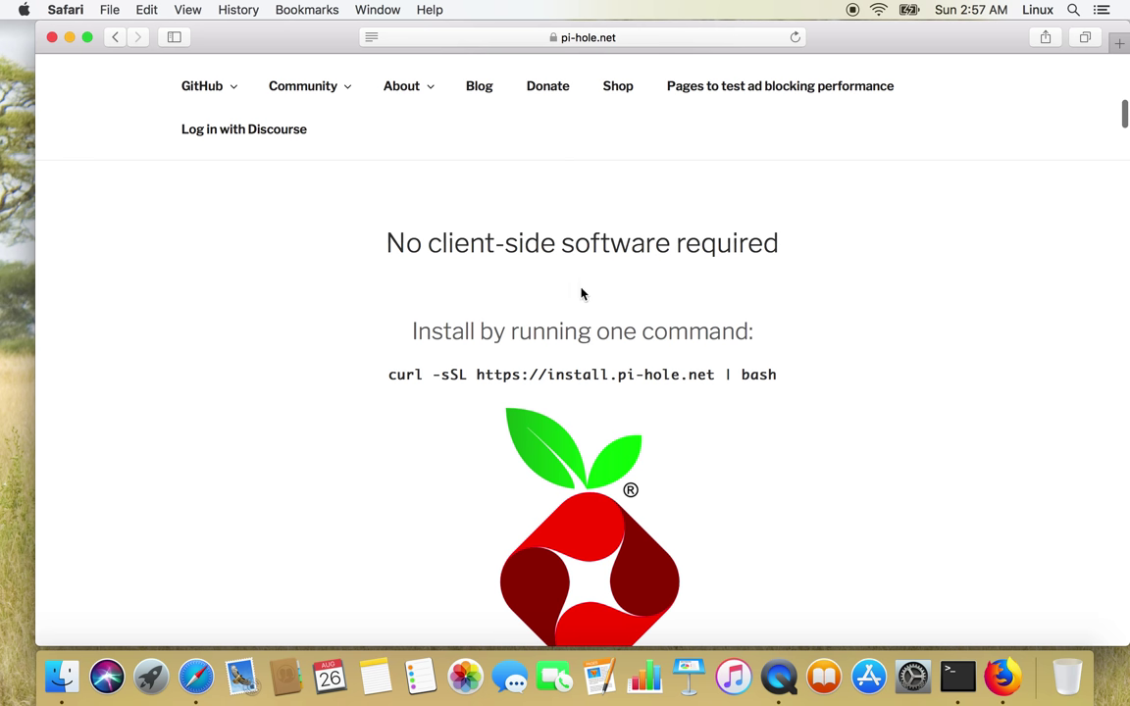
triple_click(428, 242)
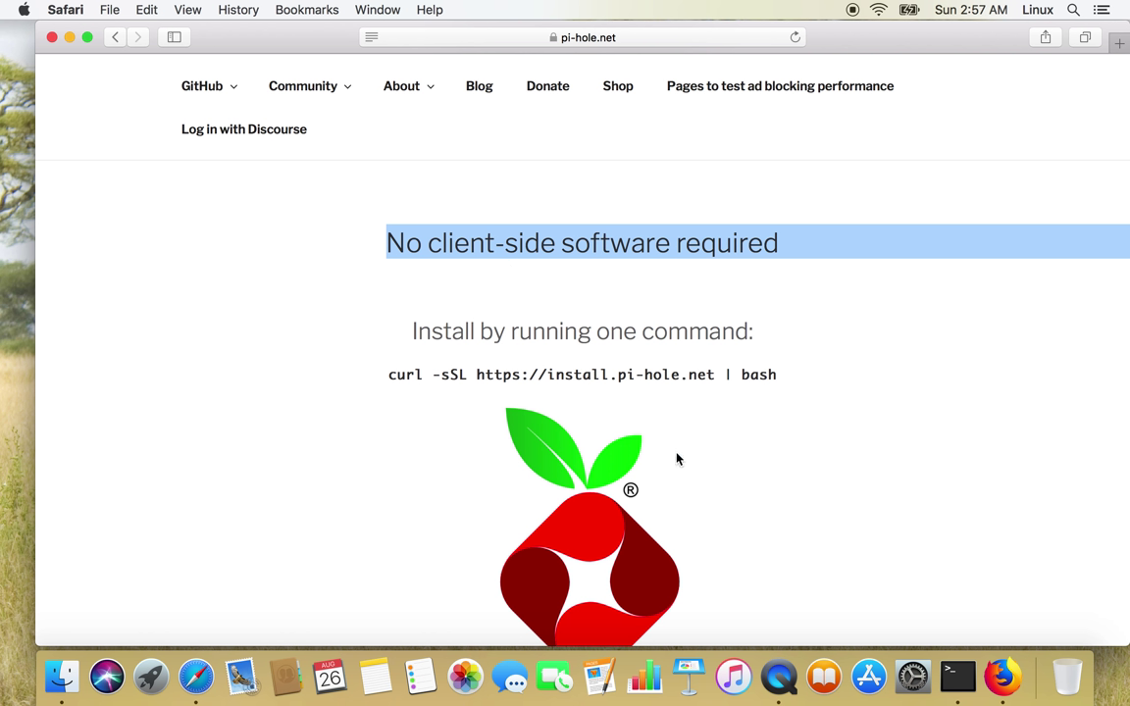
click(963, 675)
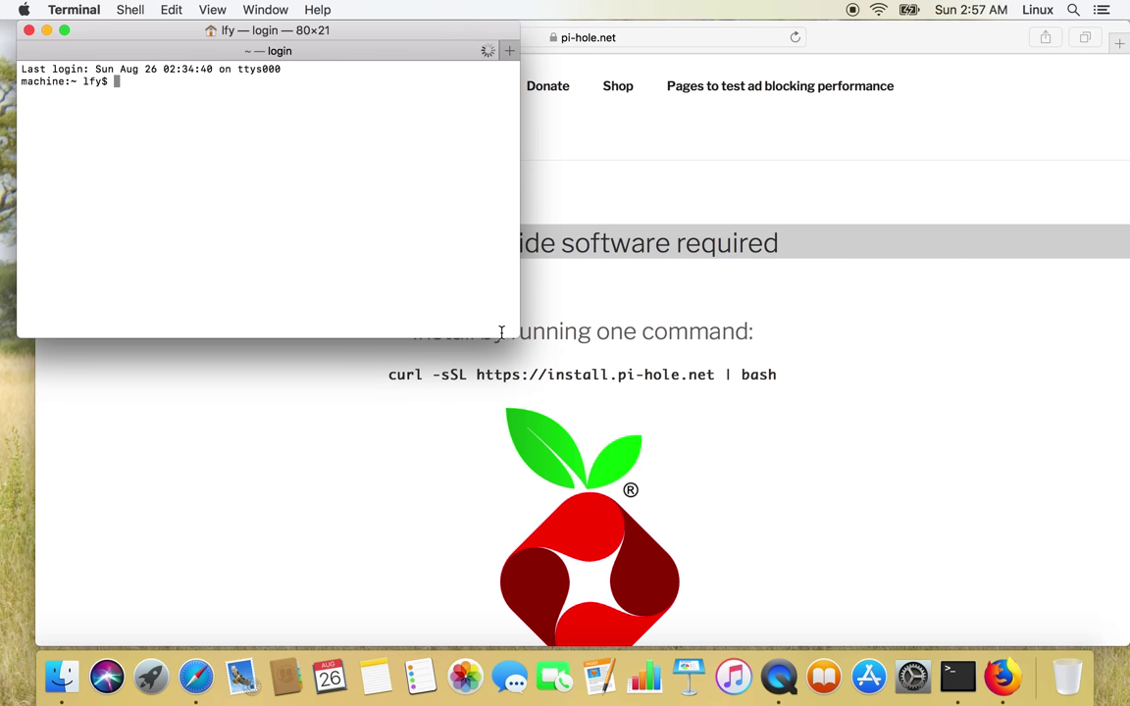
text(ssh p)
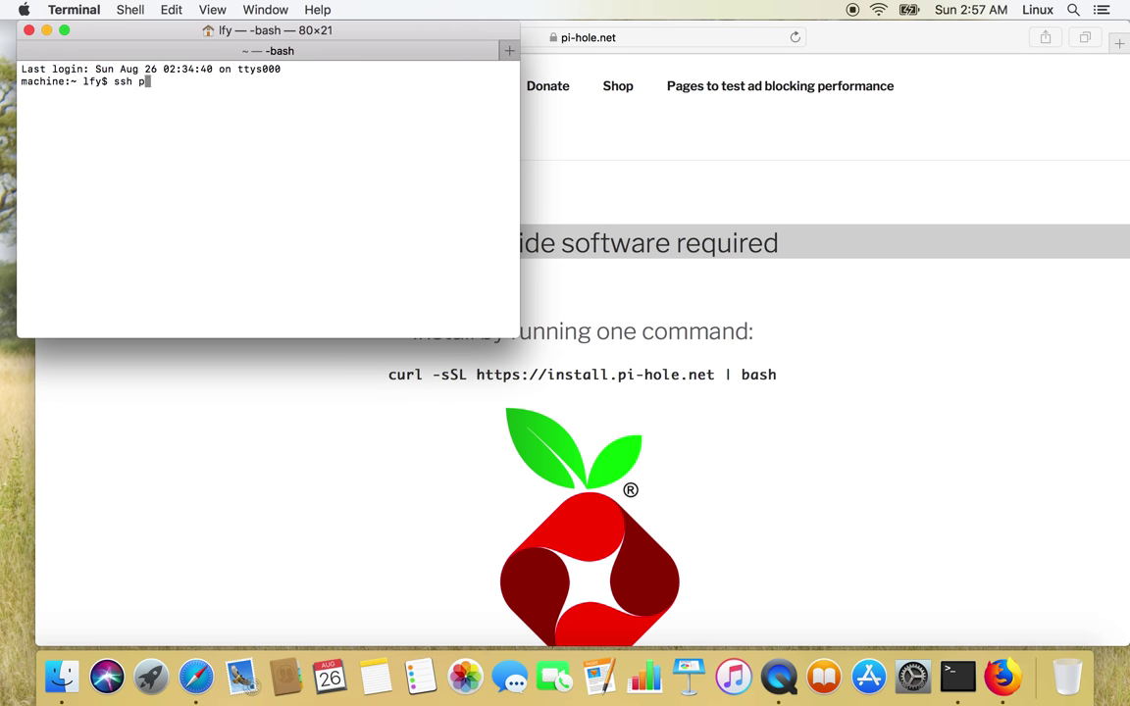
text(i@10.1.10.13)
key(Return)
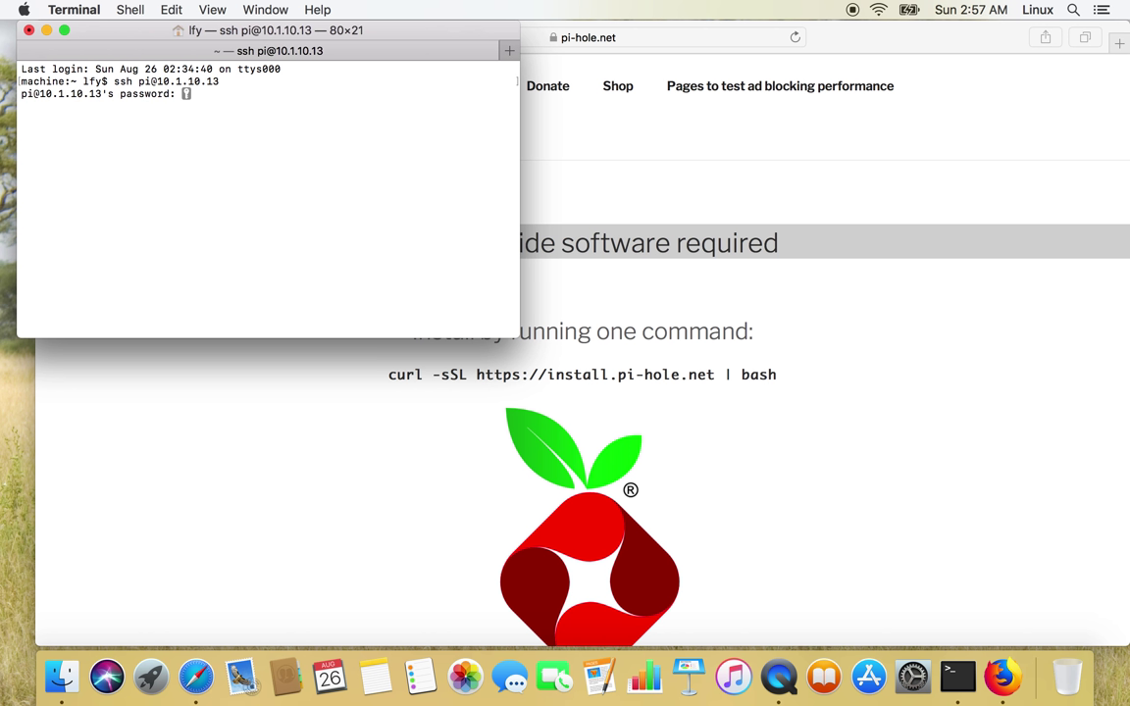
key(Return)
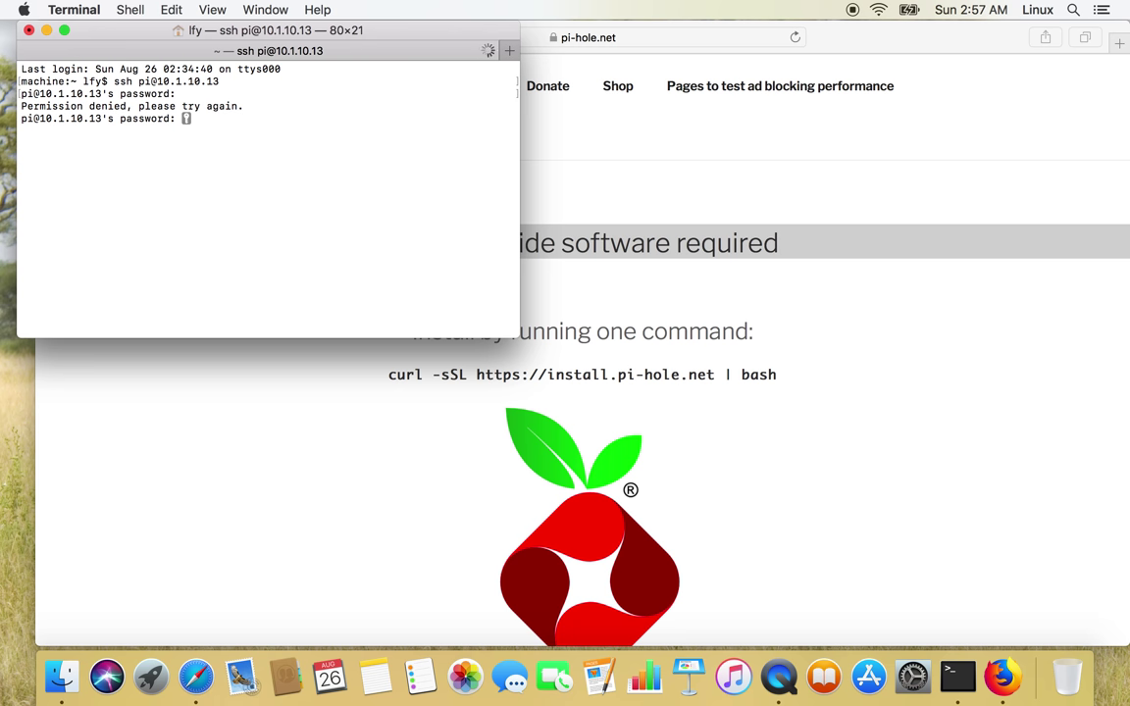
key(Return)
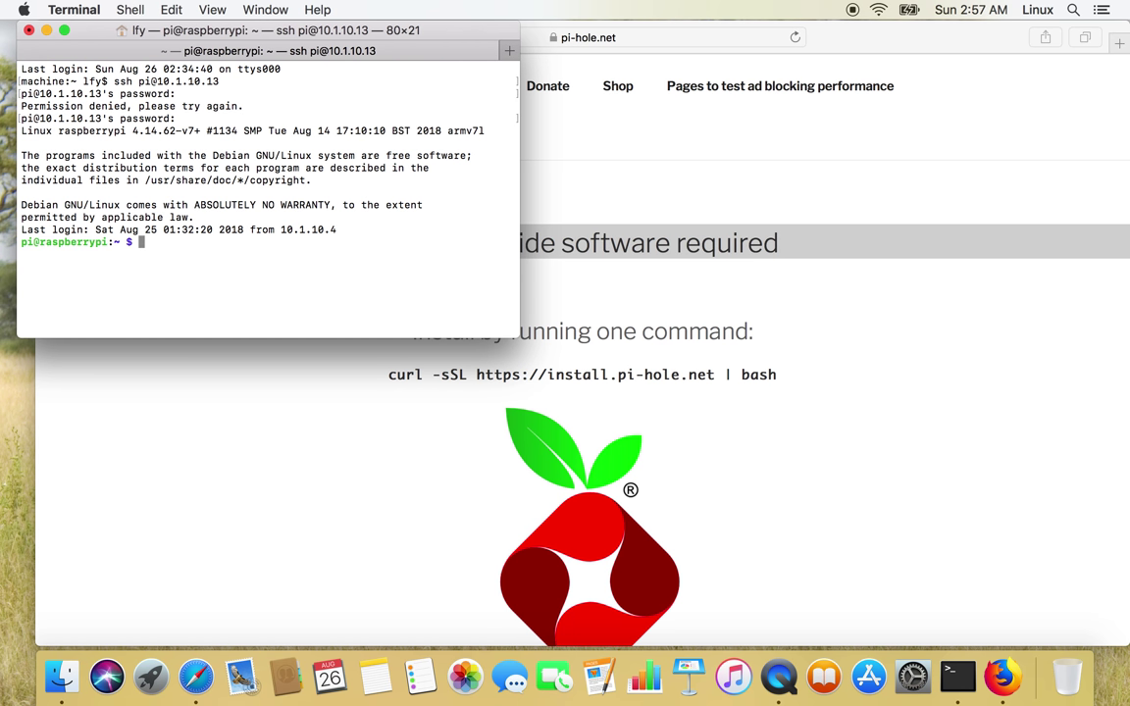
text(sudo su -)
key(Return)
key(Return)
key(Return)
key(Return)
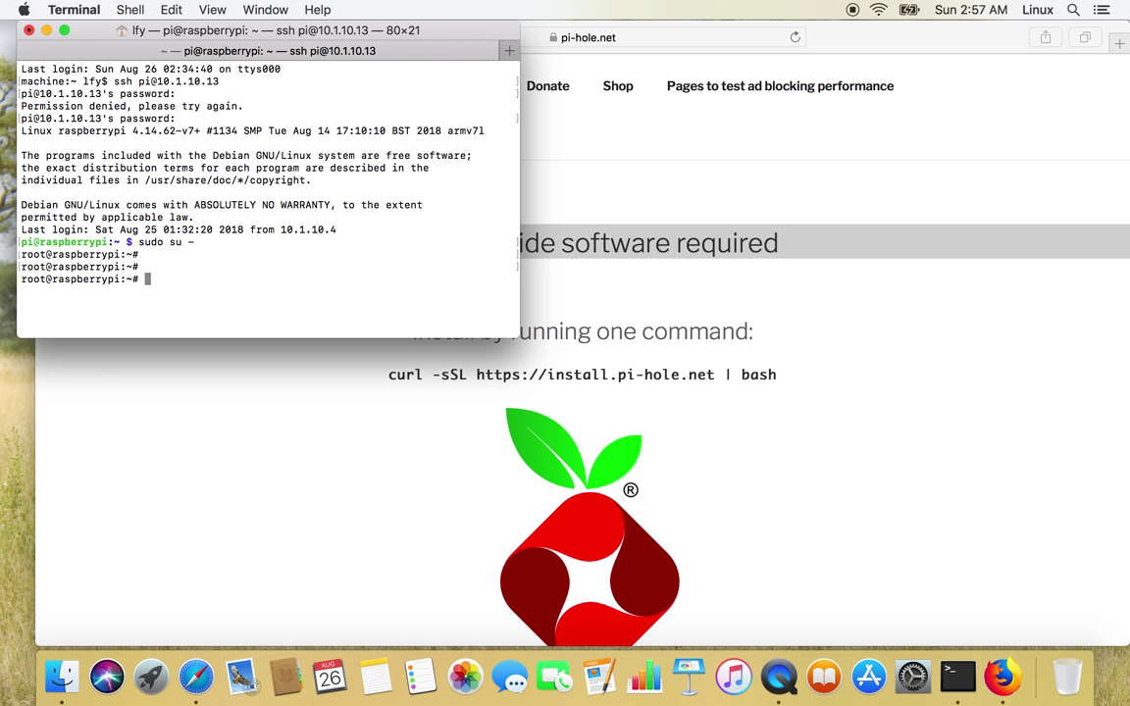
click(468, 399)
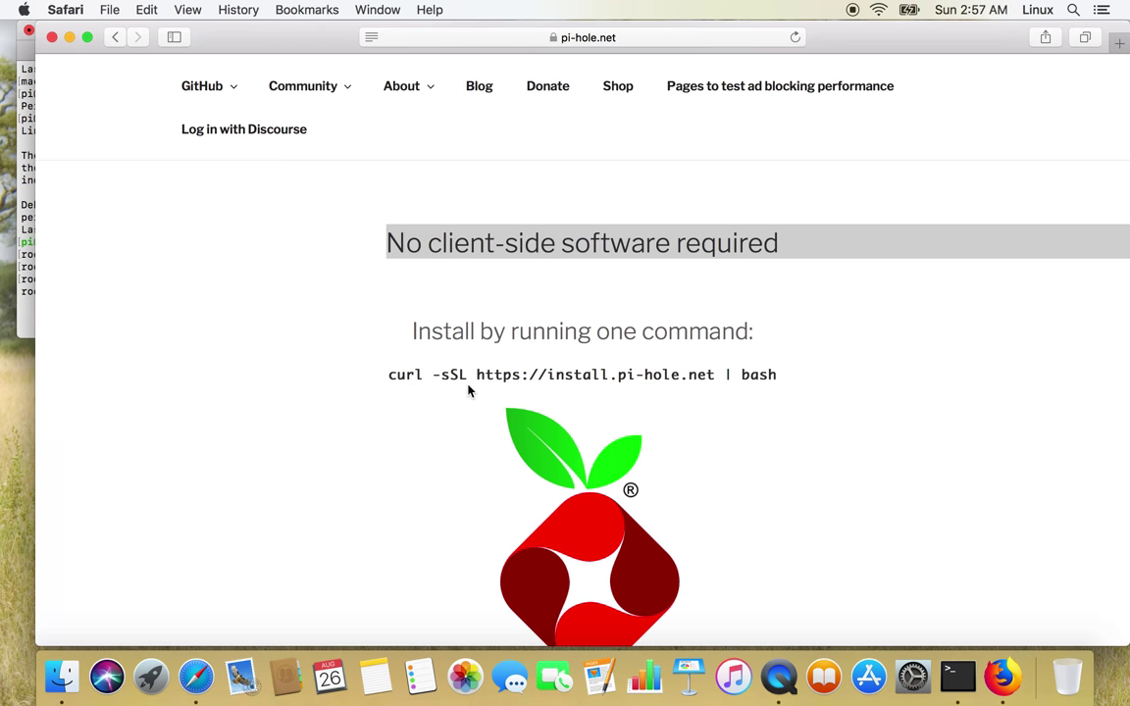
drag(467, 391, 470, 380)
click(469, 381)
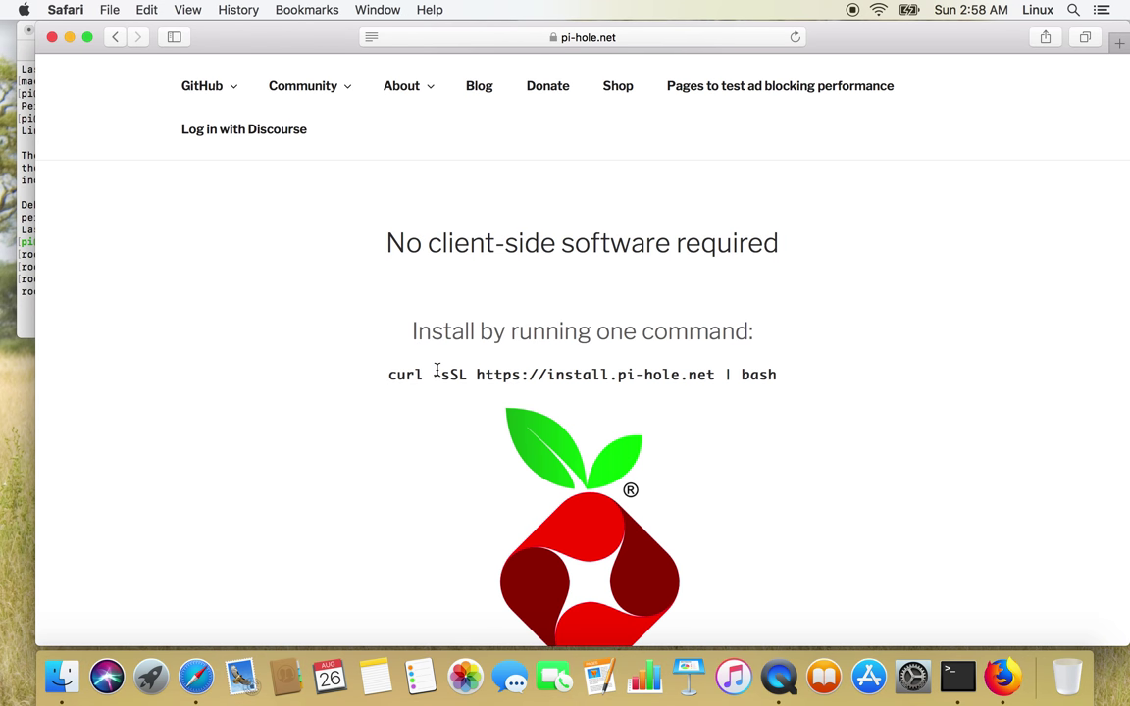
drag(388, 377, 779, 373)
key(super+c)
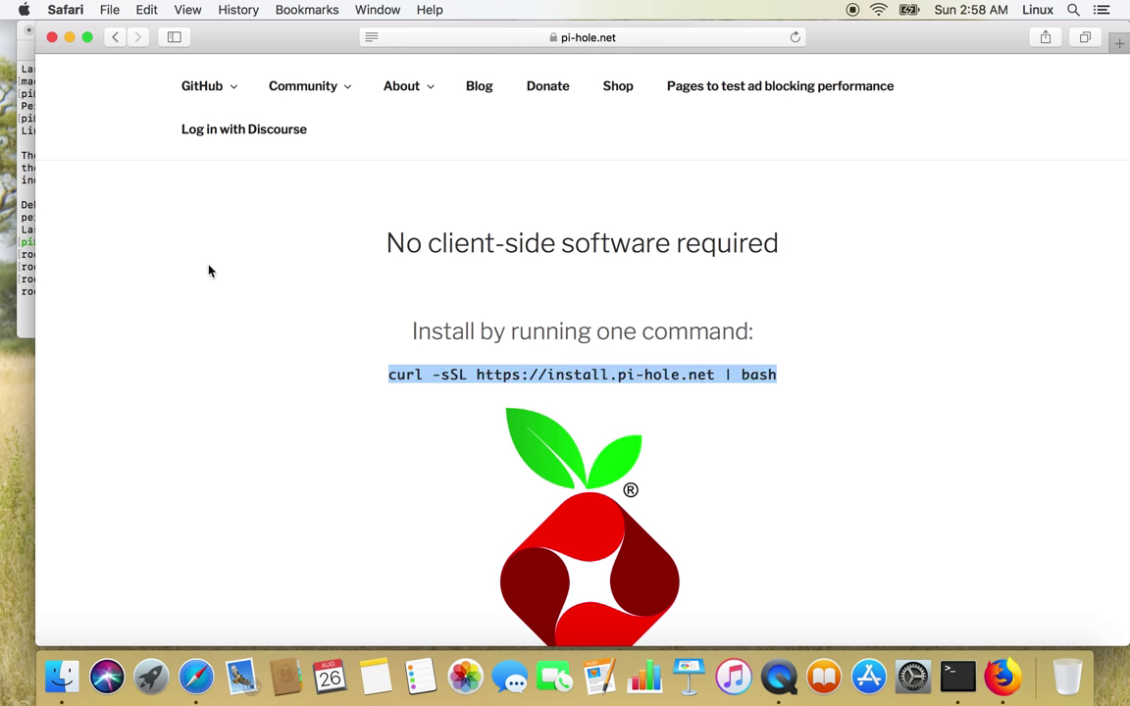
click(27, 164)
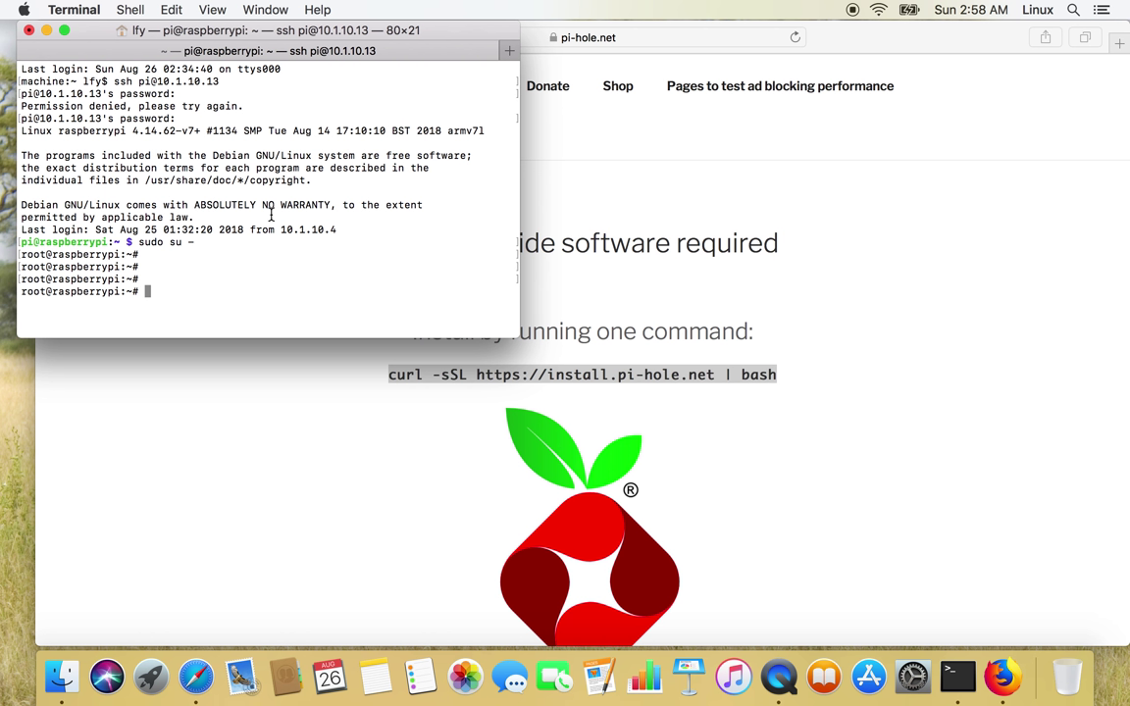
Paste and run the curl install command as root, then make Terminal full screen.
key(super+v)
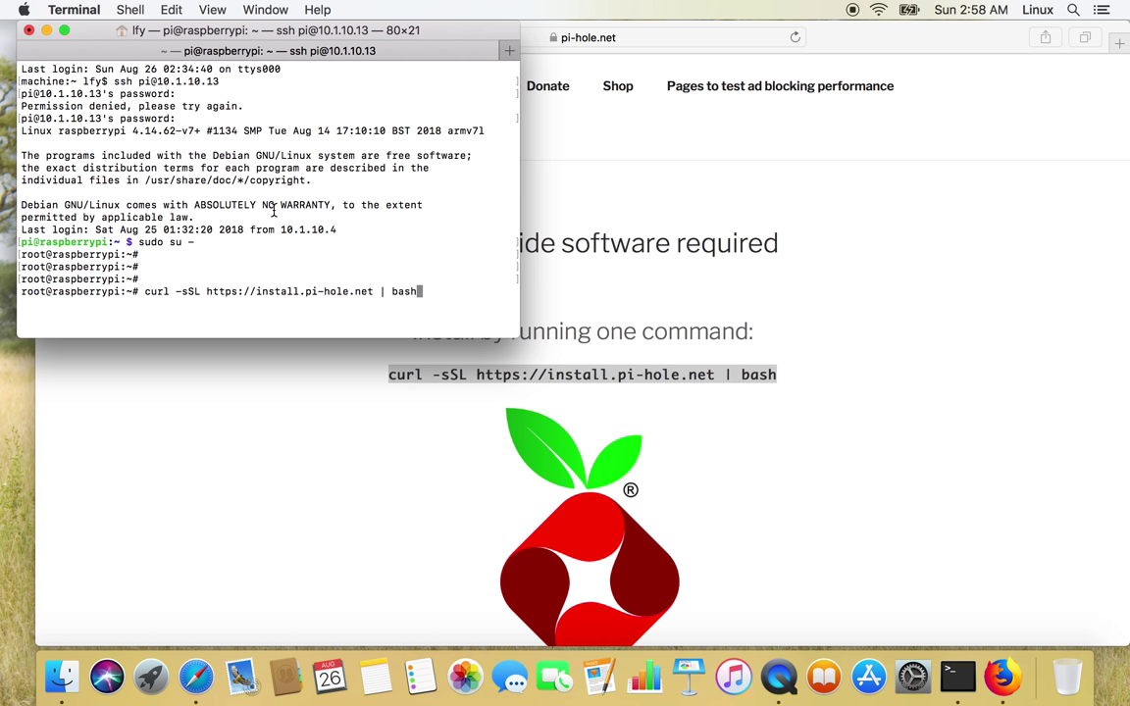
key(Return)
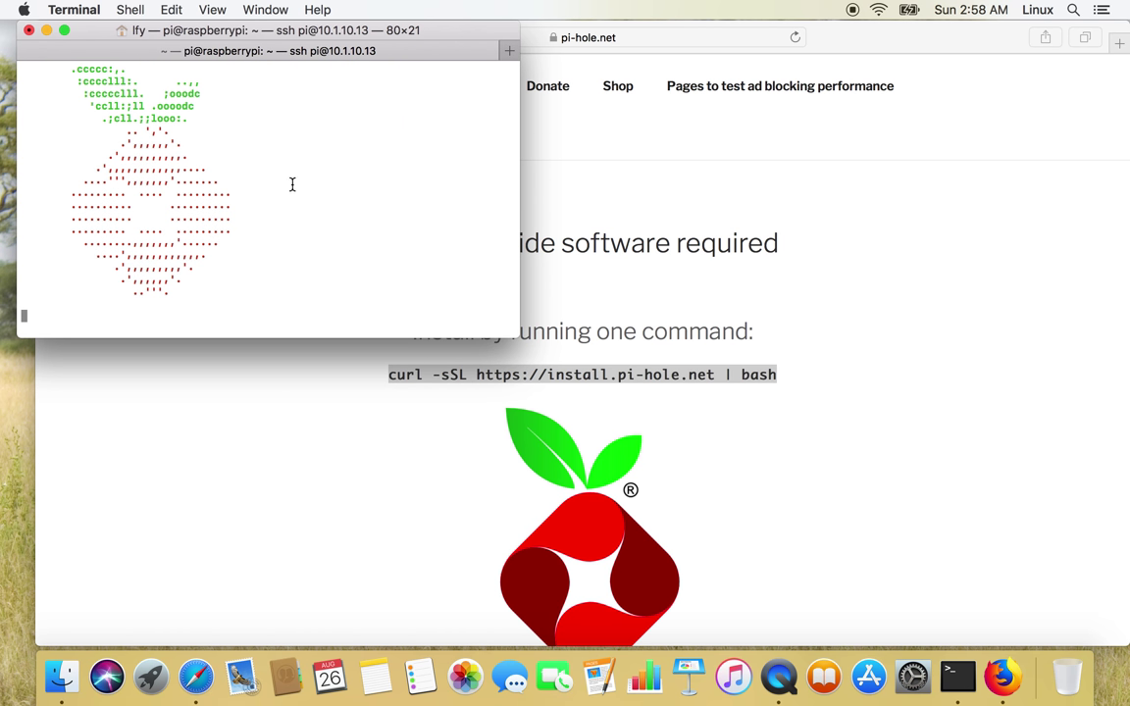
click(64, 31)
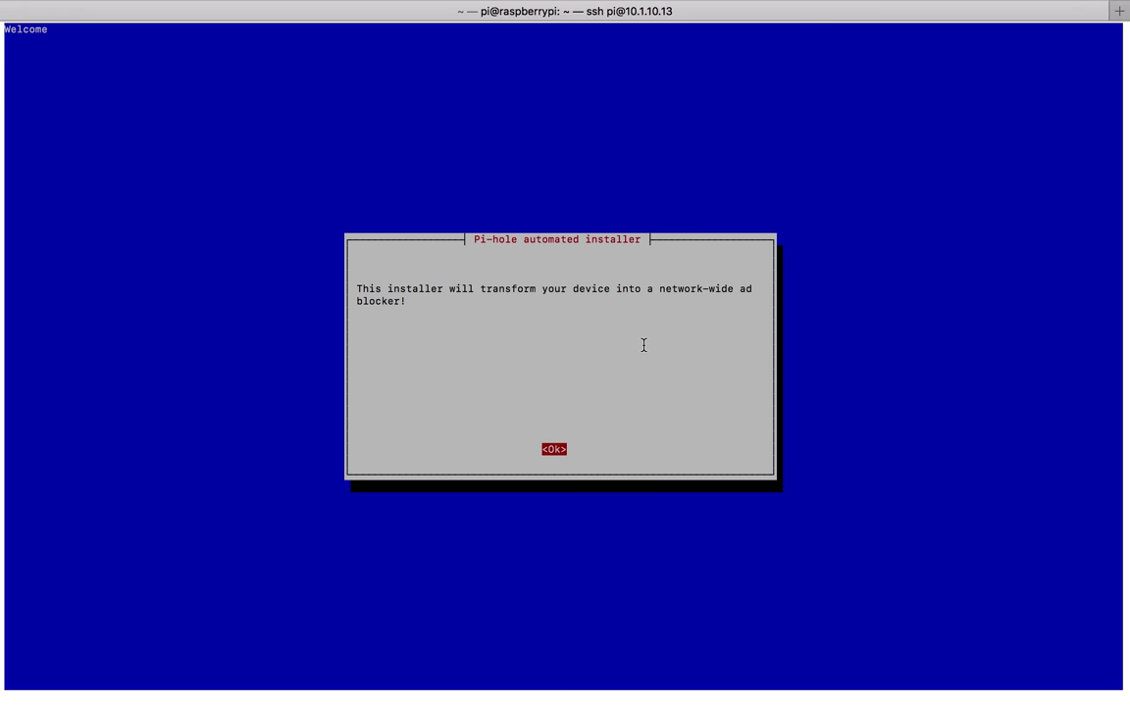
Acknowledge the installer's welcome, free-and-open-source and static IP notices.
key(Return)
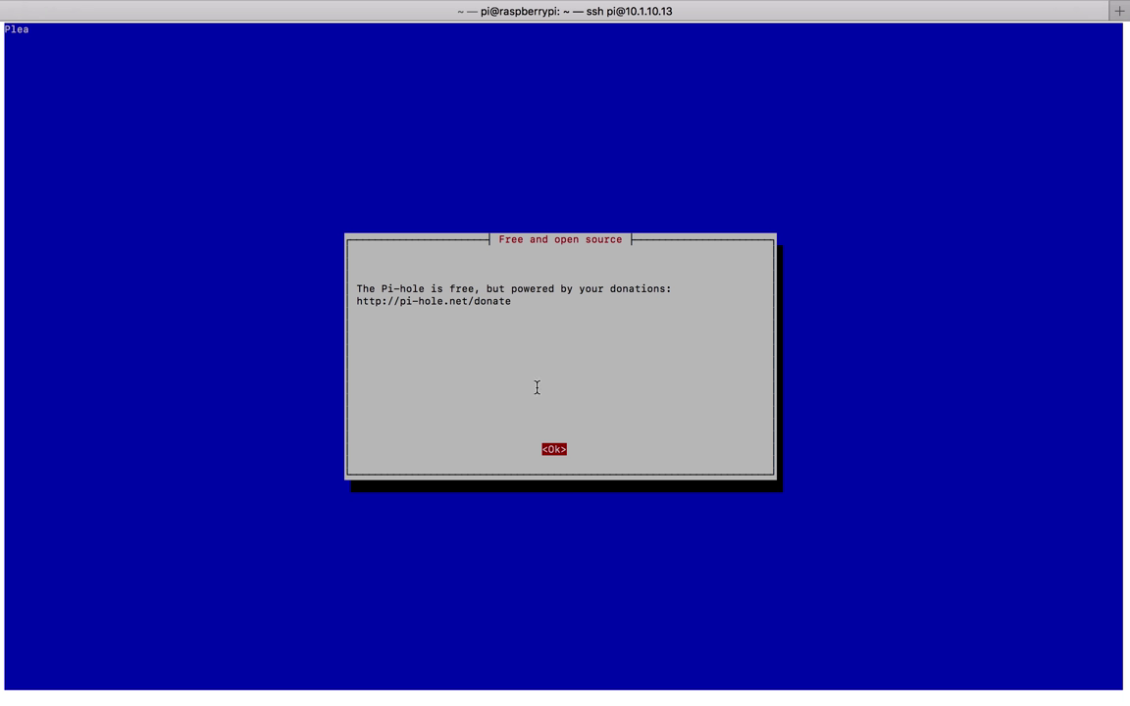
triple_click(440, 292)
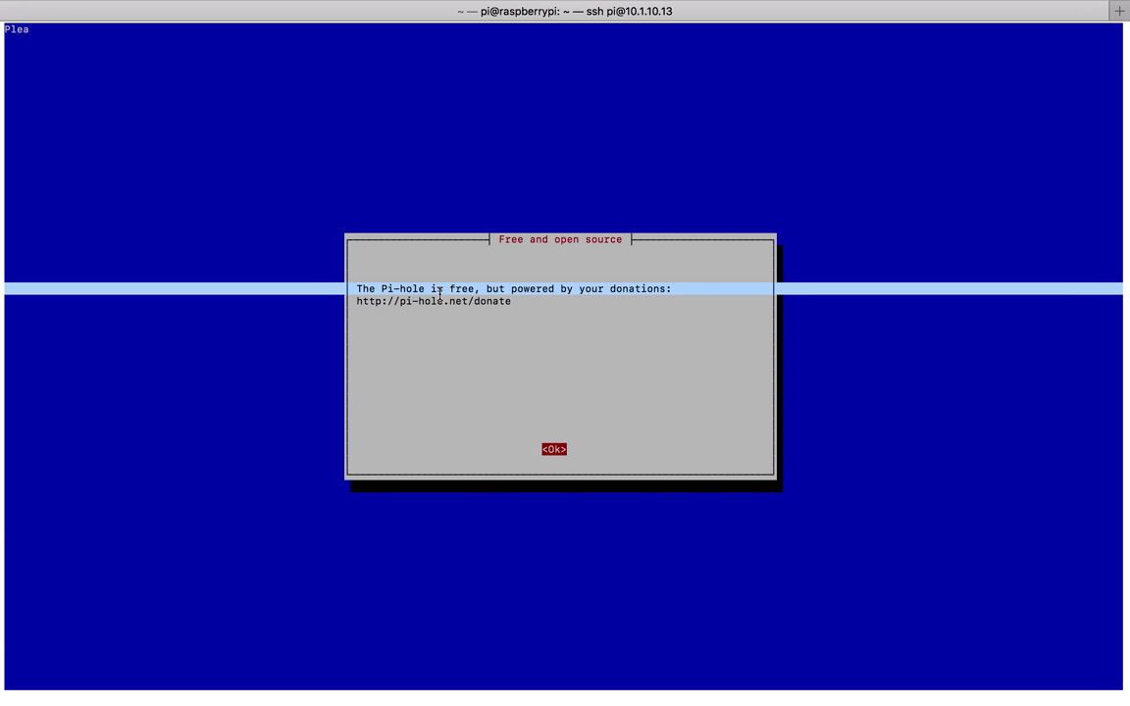
click(393, 273)
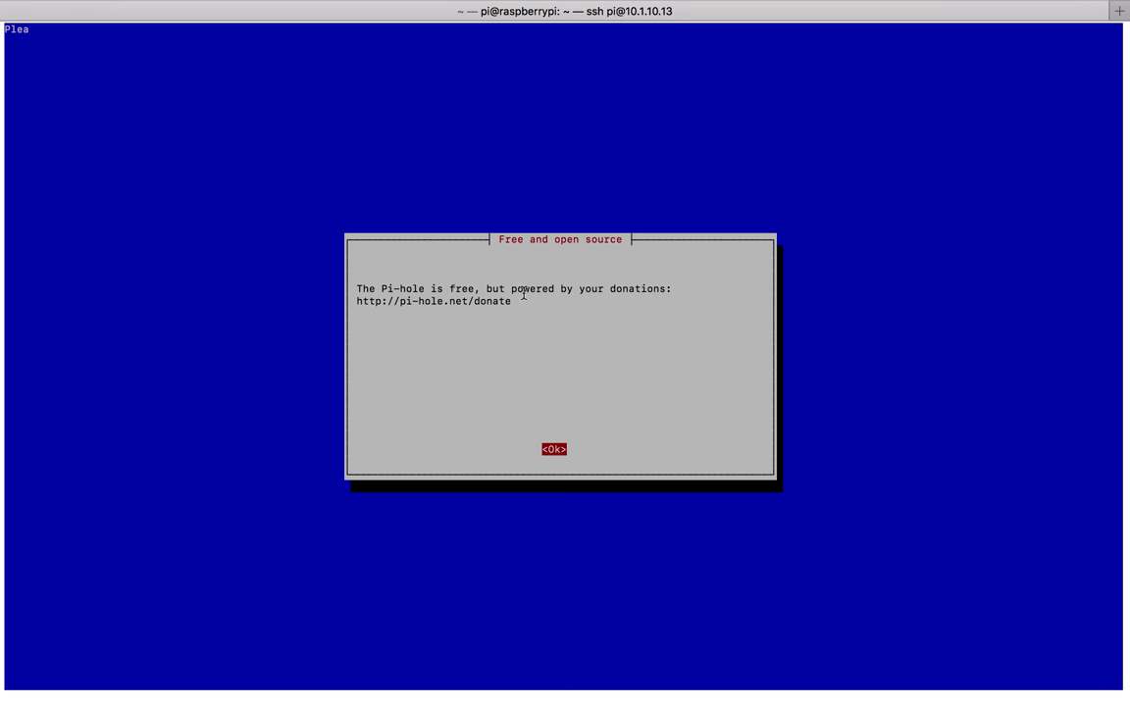
key(Return)
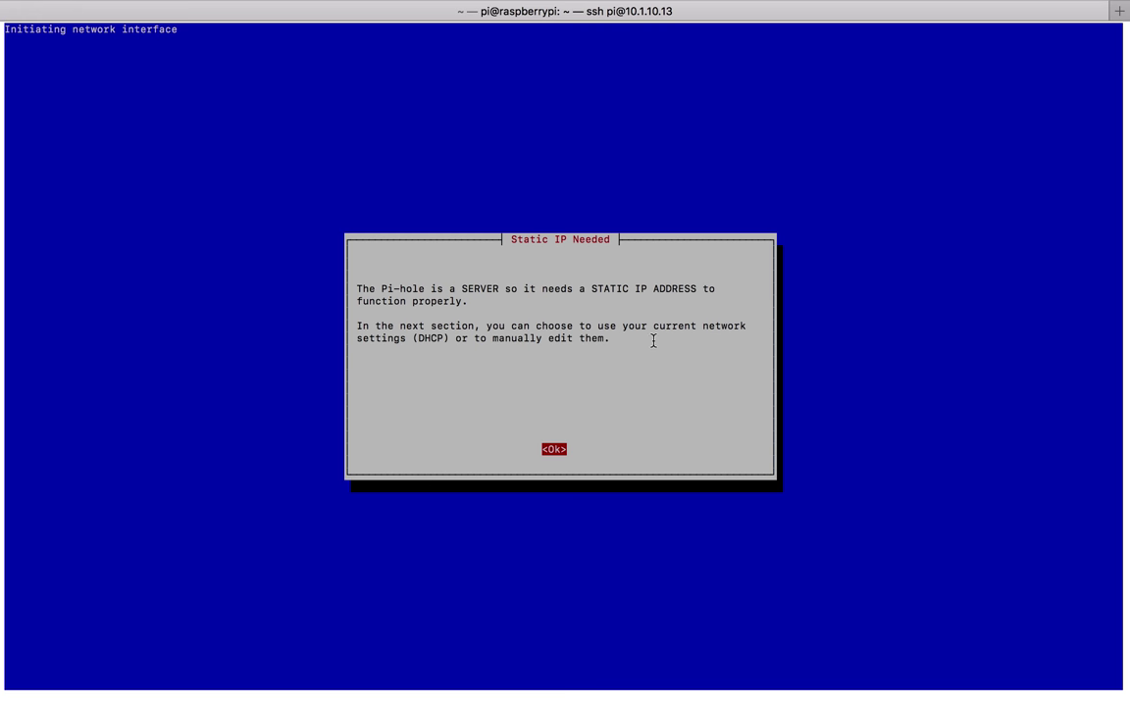
key(Return)
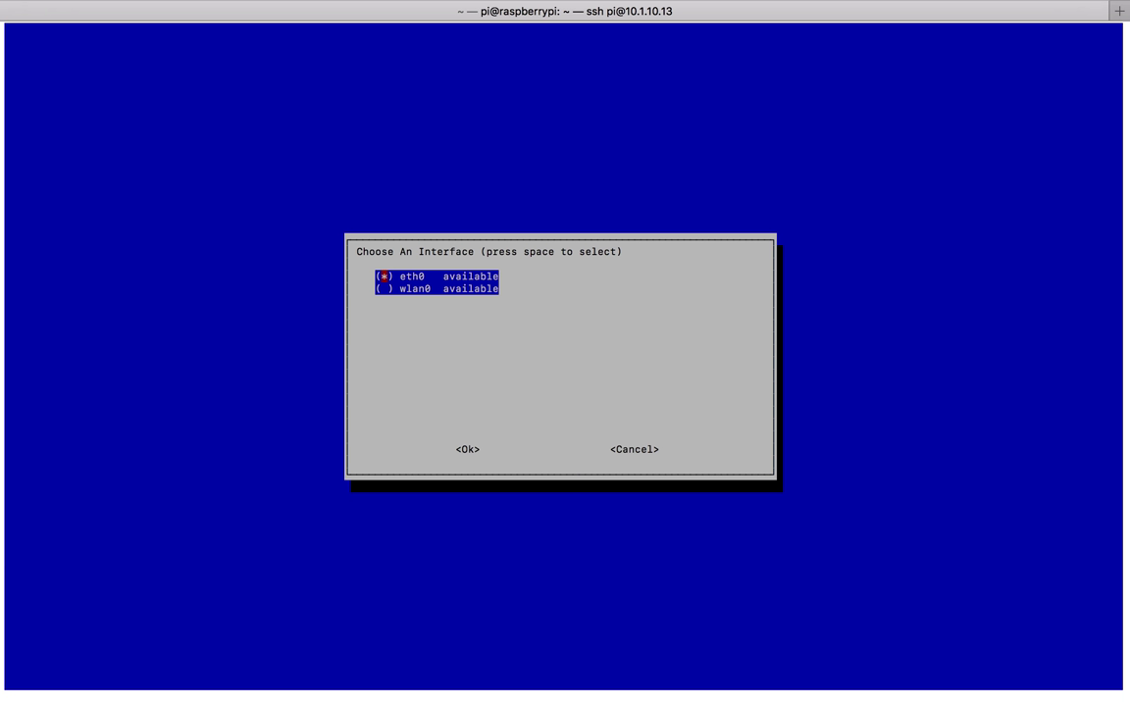
Keep eth0 selected as Pi-hole's network interface and confirm it with <Ok>.
key(Down)
key(Up)
key(Tab)
key(Return)
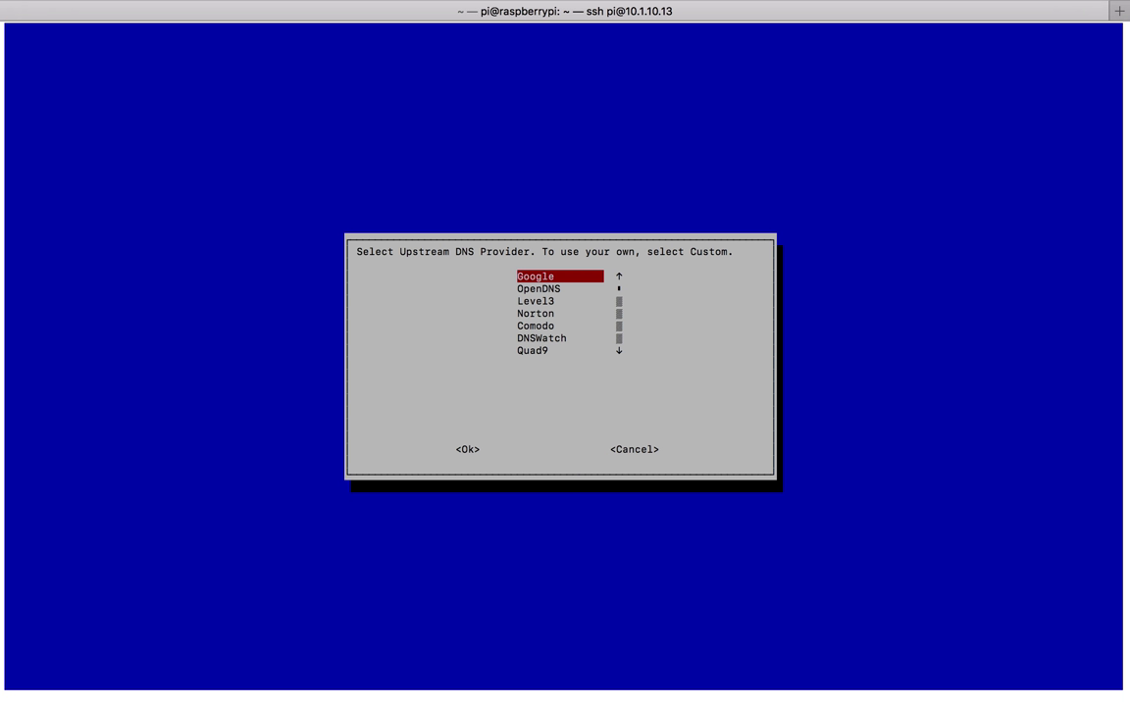
Select Google from the upstream DNS provider list and confirm it.
key(Down)
key(Down)
key(Down)
key(Down)
key(Down)
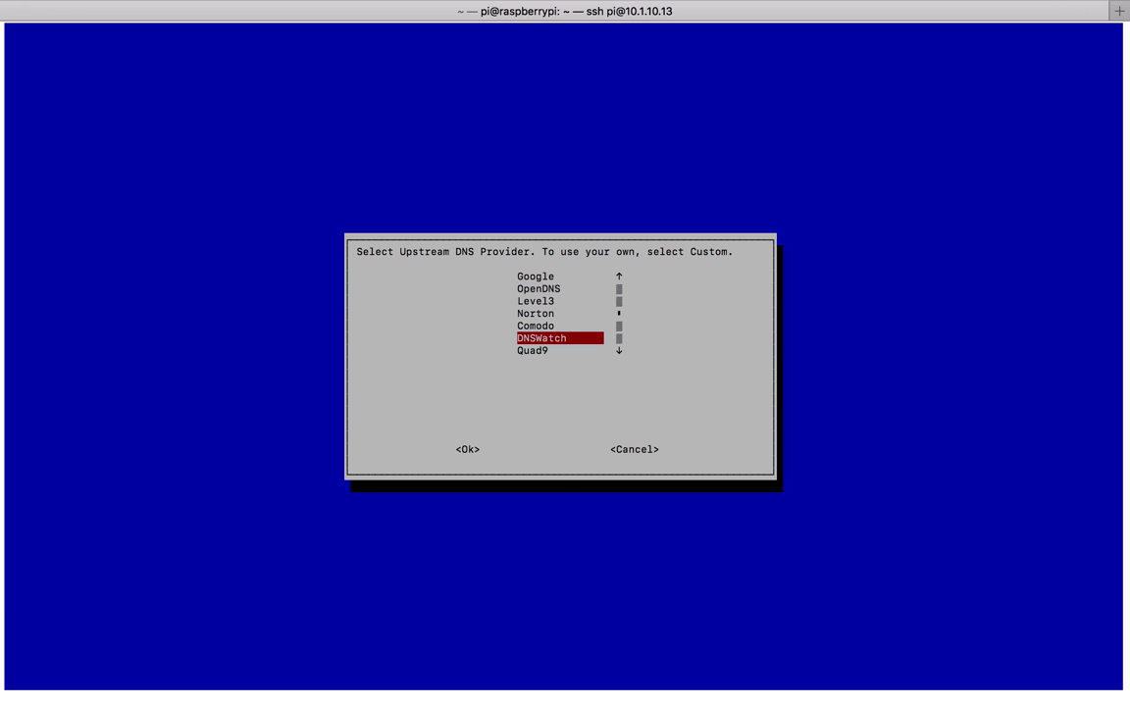
key(Down)
key(Down)
key(Down)
key(Down)
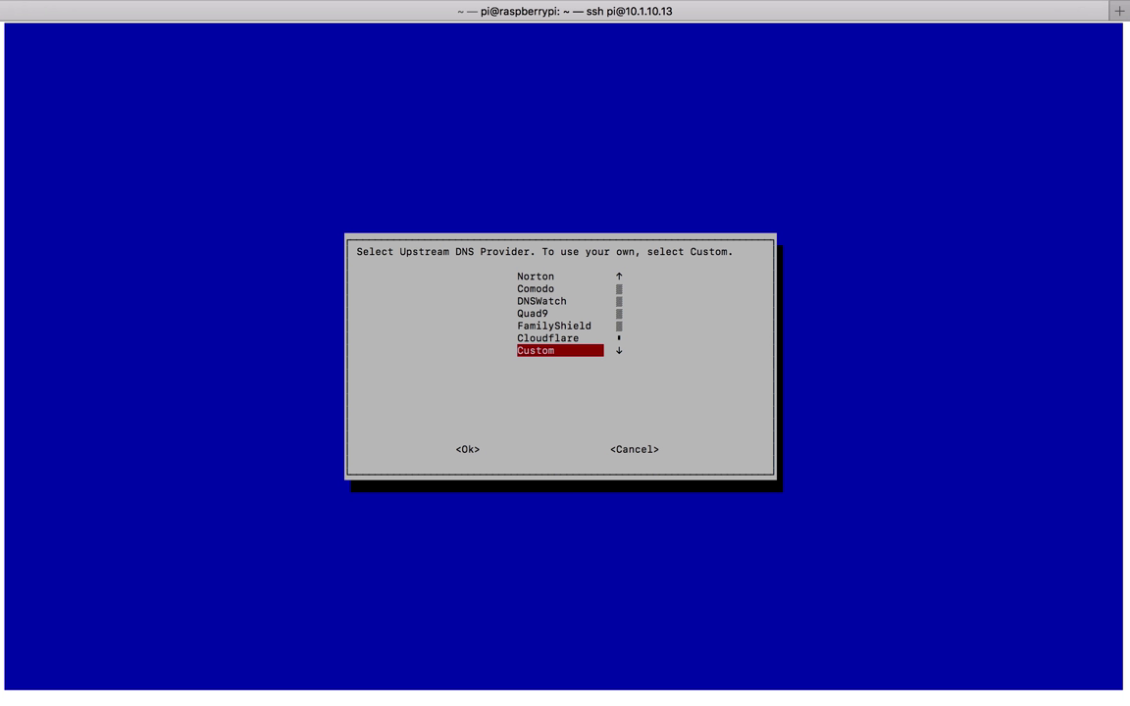
key(Up)
key(Up)
key(Up)
key(Up)
key(Up)
key(Up)
key(Up)
key(Up)
key(Up)
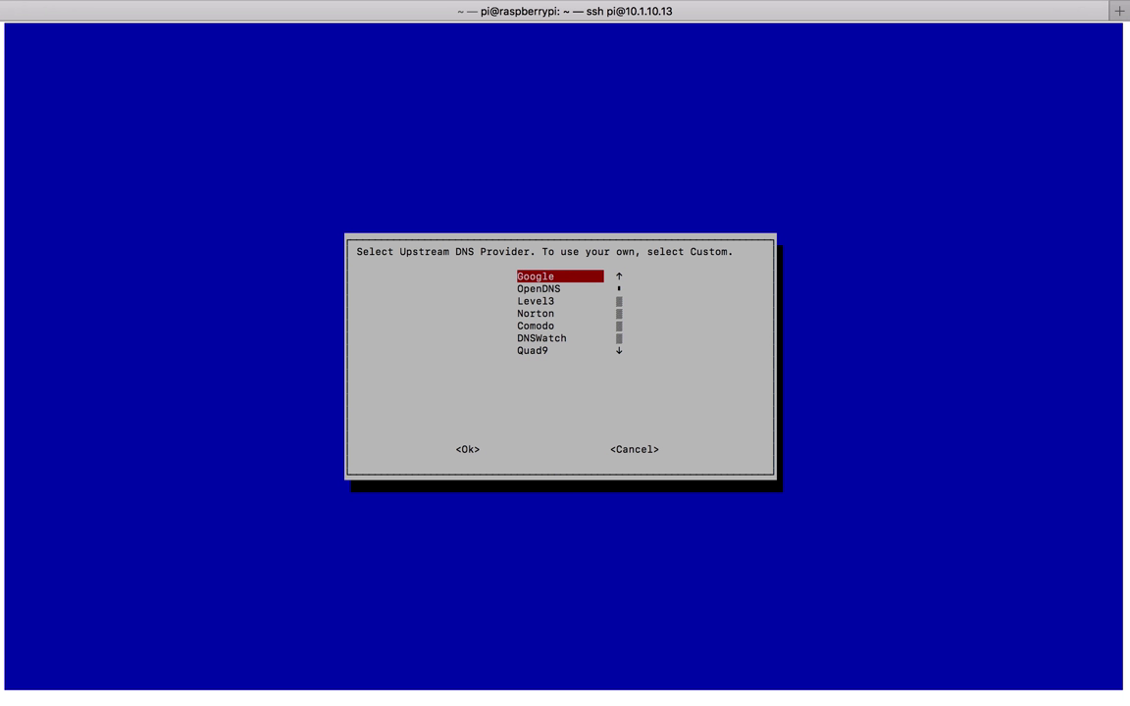
key(Tab)
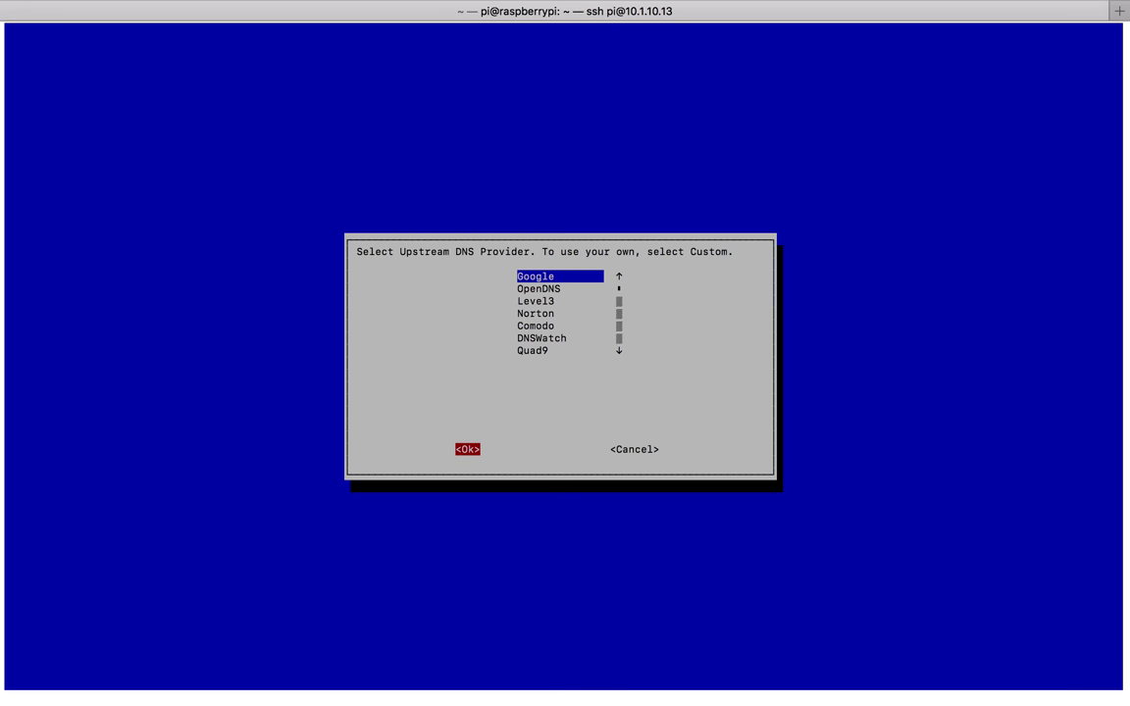
key(Return)
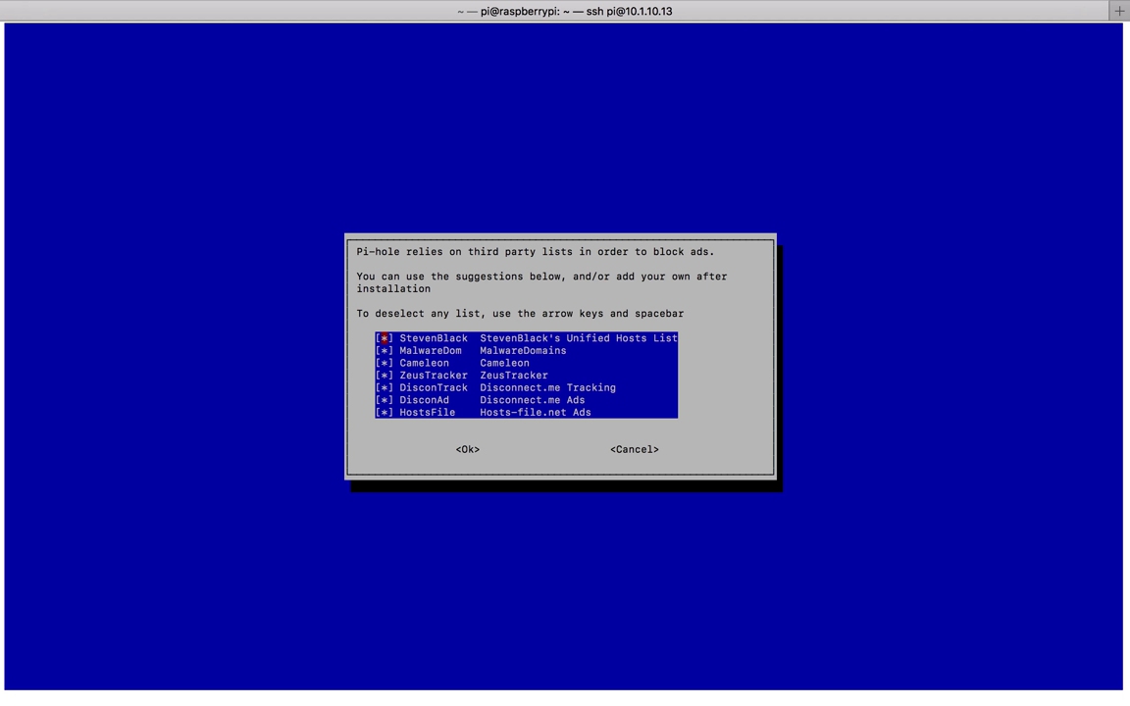
Keep all seven suggested third-party blocklists checked and confirm them.
key(Down)
key(Down)
key(Down)
key(Down)
key(Up)
key(Up)
key(Tab)
key(Return)
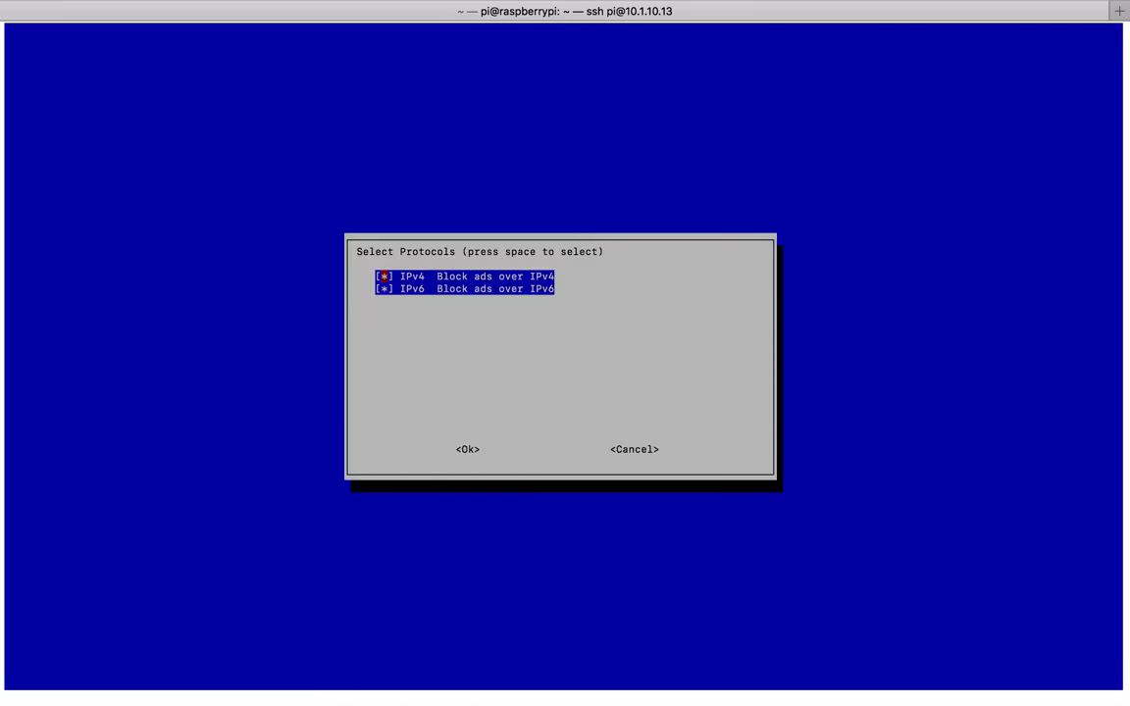
Review the IPv4/IPv6 blocking protocols and confirm the selection with IPv4 blocking kept.
key(Down)
key(Tab)
key(shift+Tab)
key(Down)
key(Tab)
key(Return)
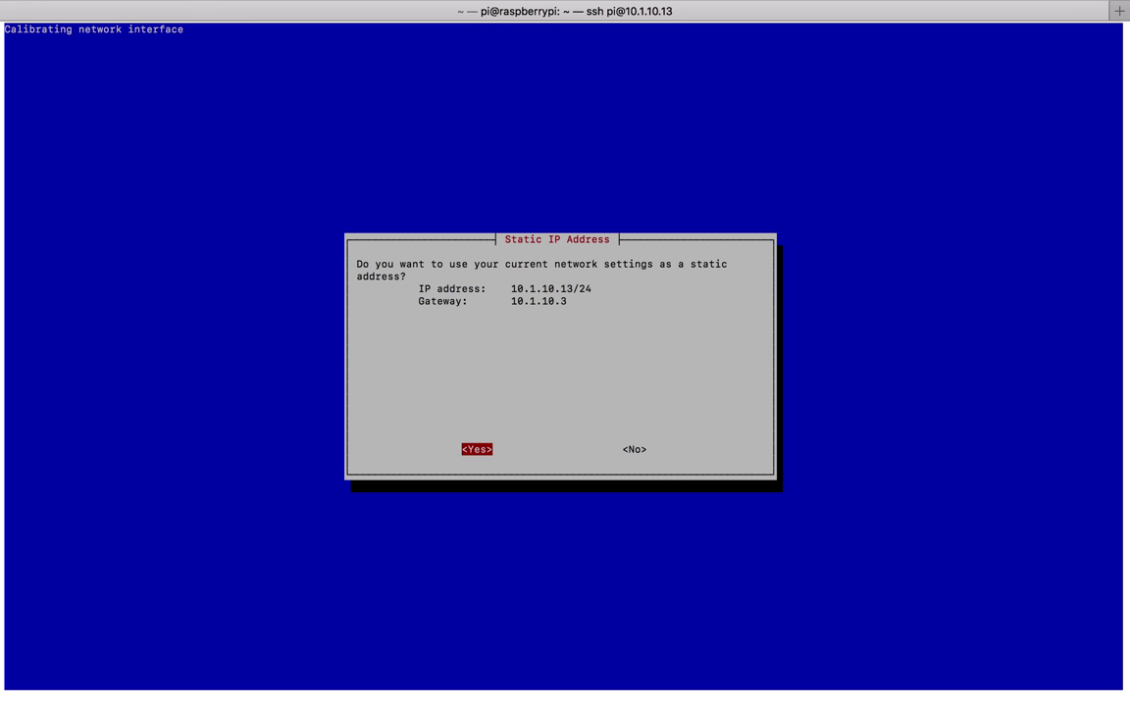
Keep 10.1.10.13/24 with gateway 10.1.10.3 as static and acknowledge the IP conflict notice.
triple_click(548, 287)
triple_click(548, 287)
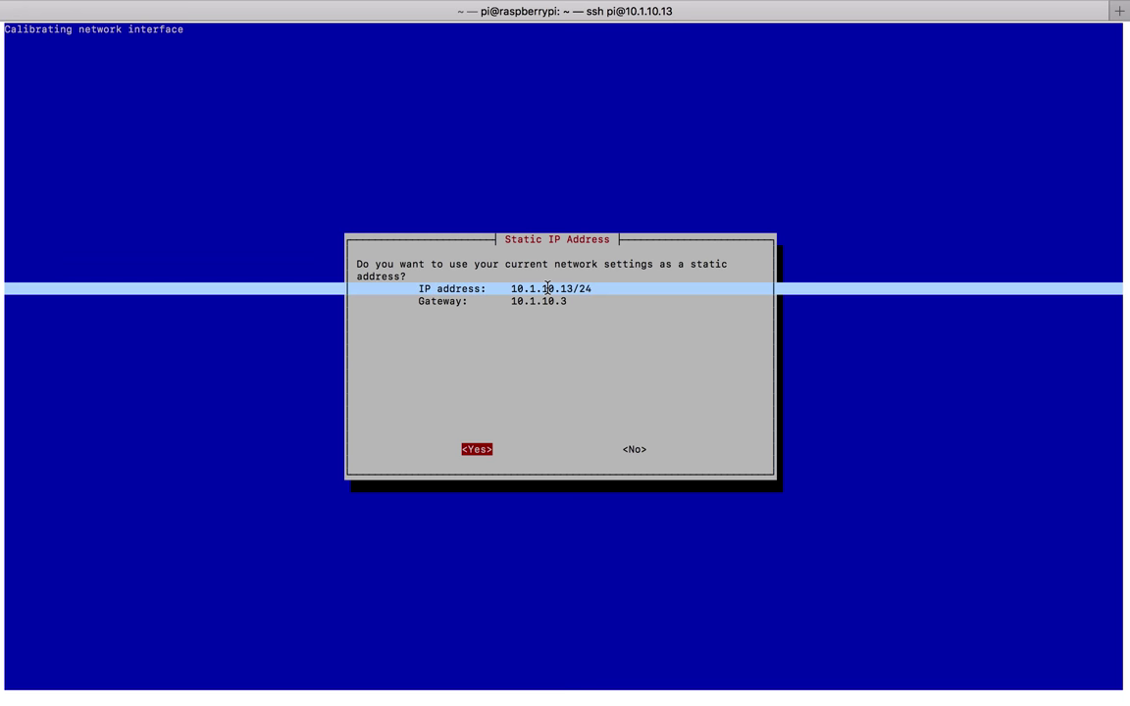
click(596, 311)
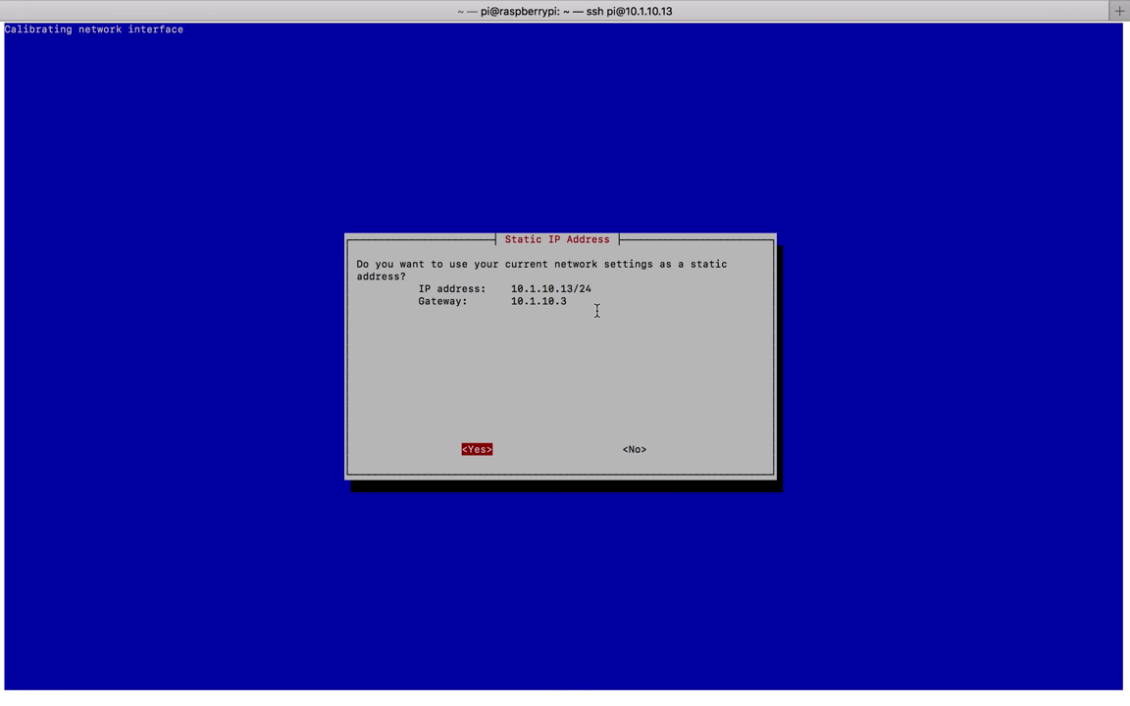
key(Right)
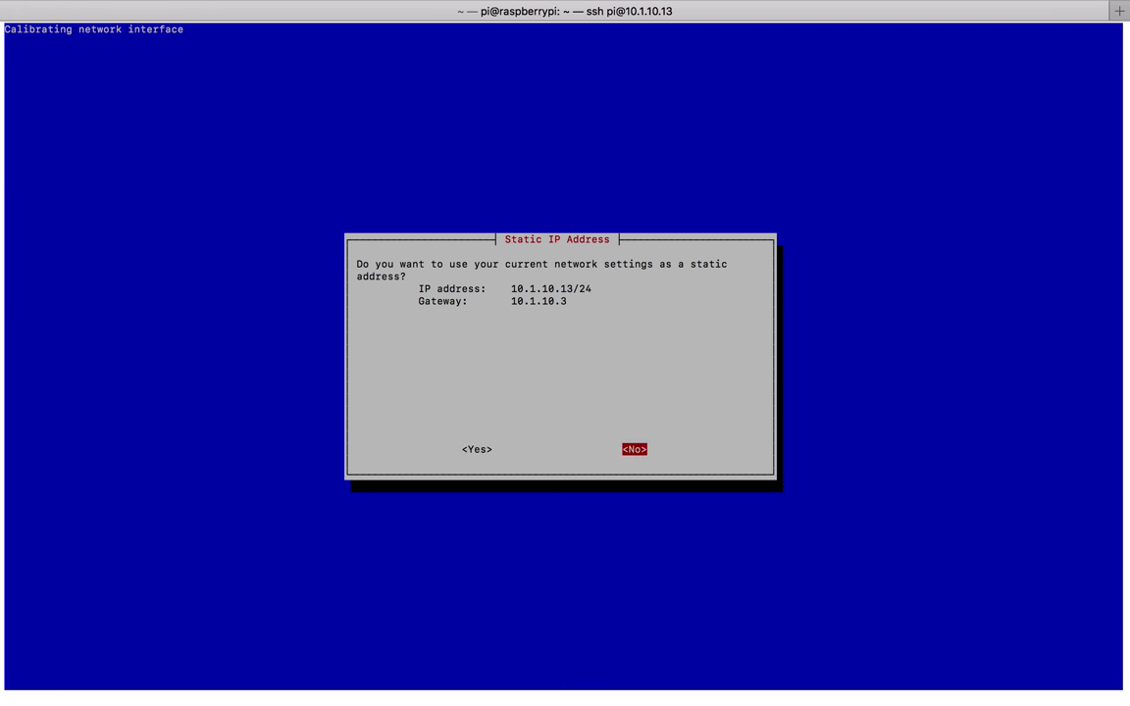
key(Left)
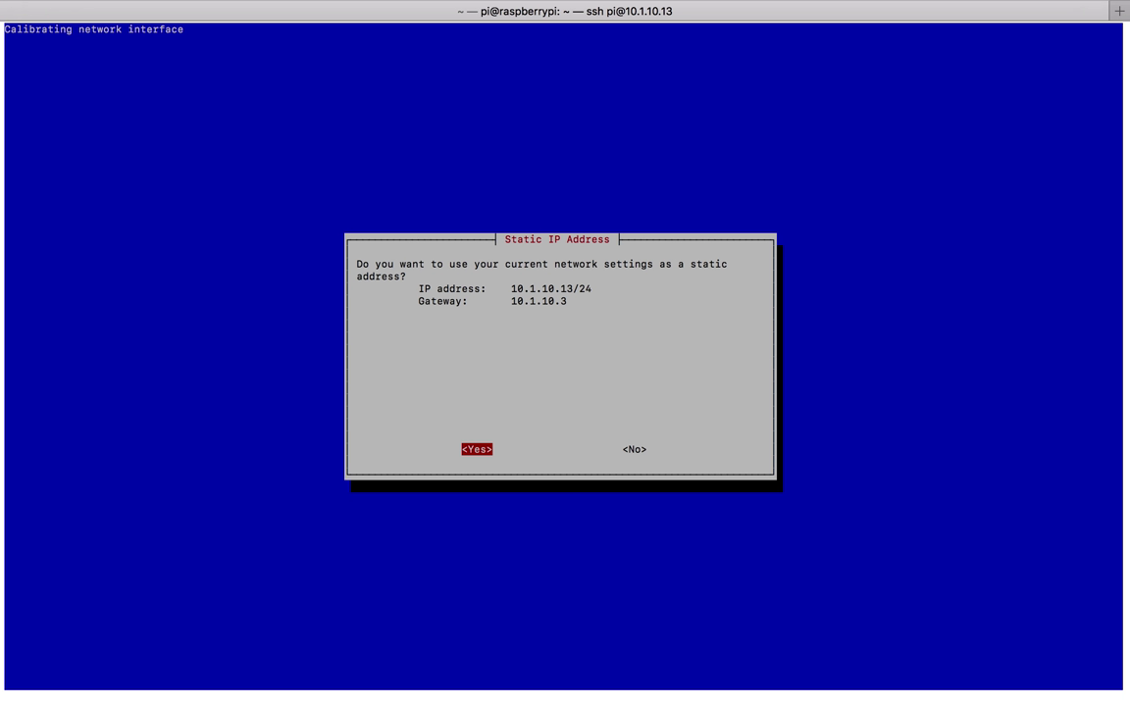
key(Return)
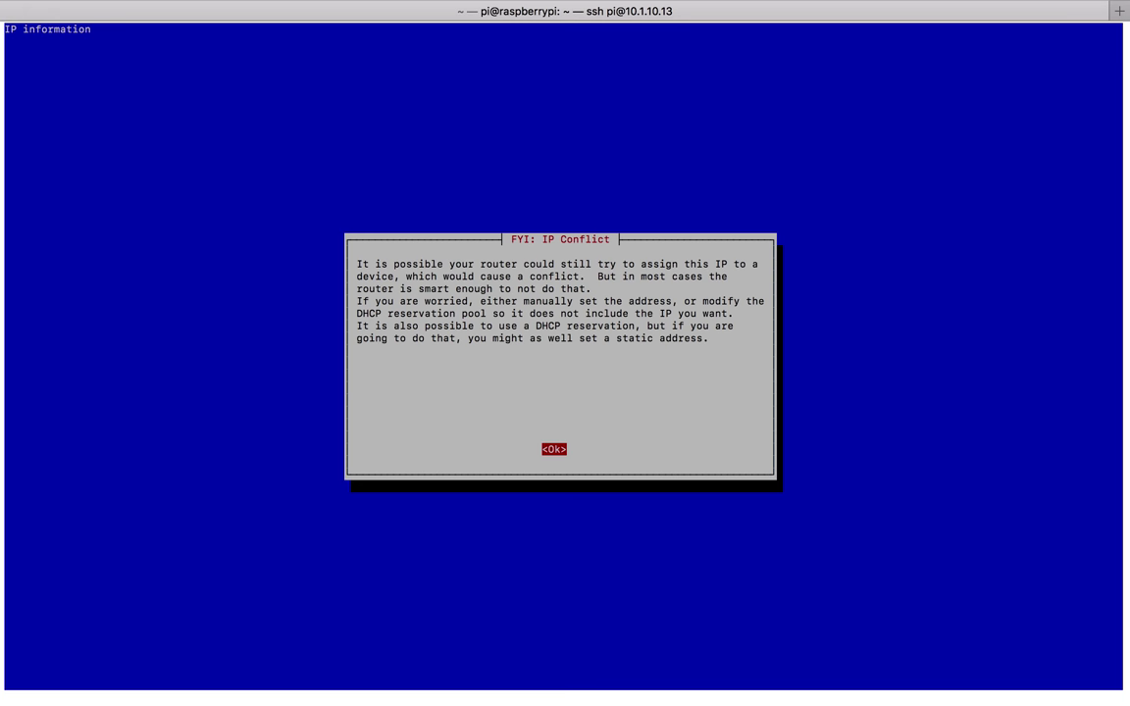
key(Return)
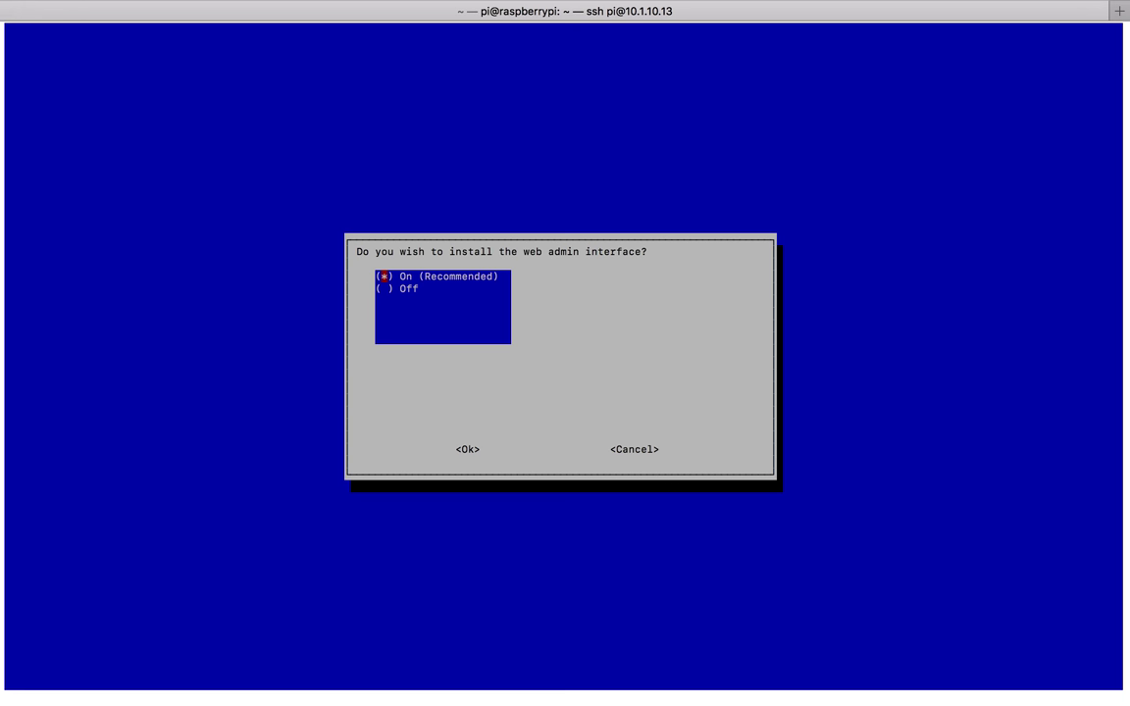
Accept On (Recommended) for the web admin interface, lighttpd web server and query logging.
key(Tab)
key(Return)
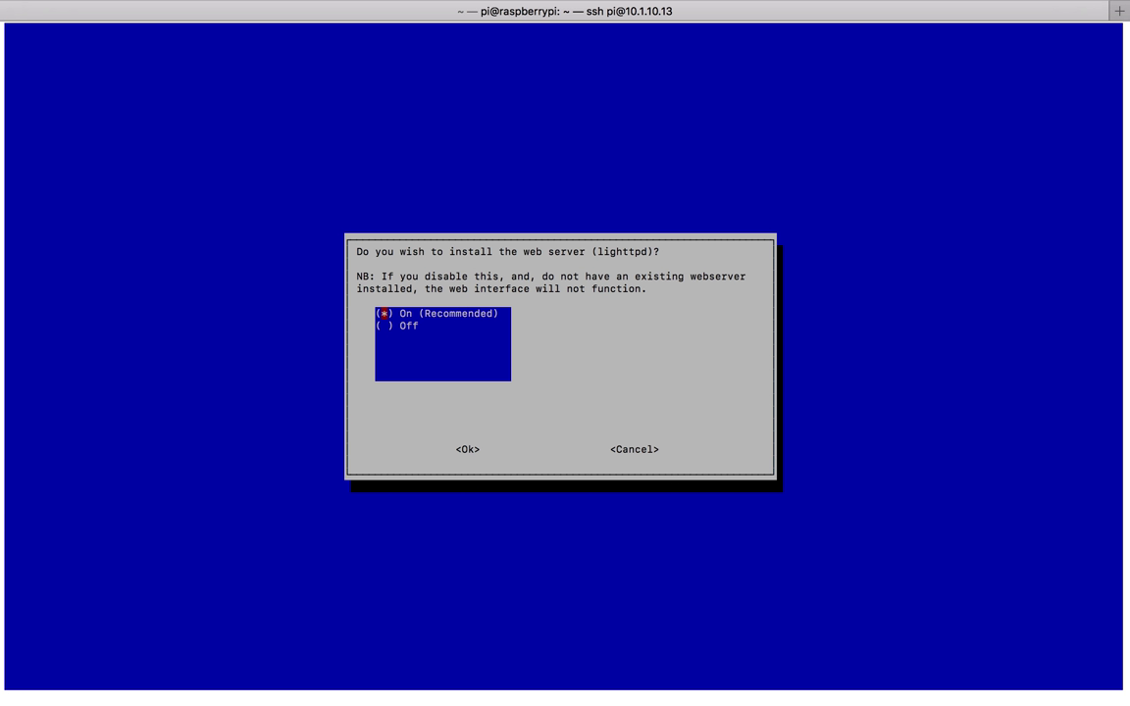
key(Tab)
key(Return)
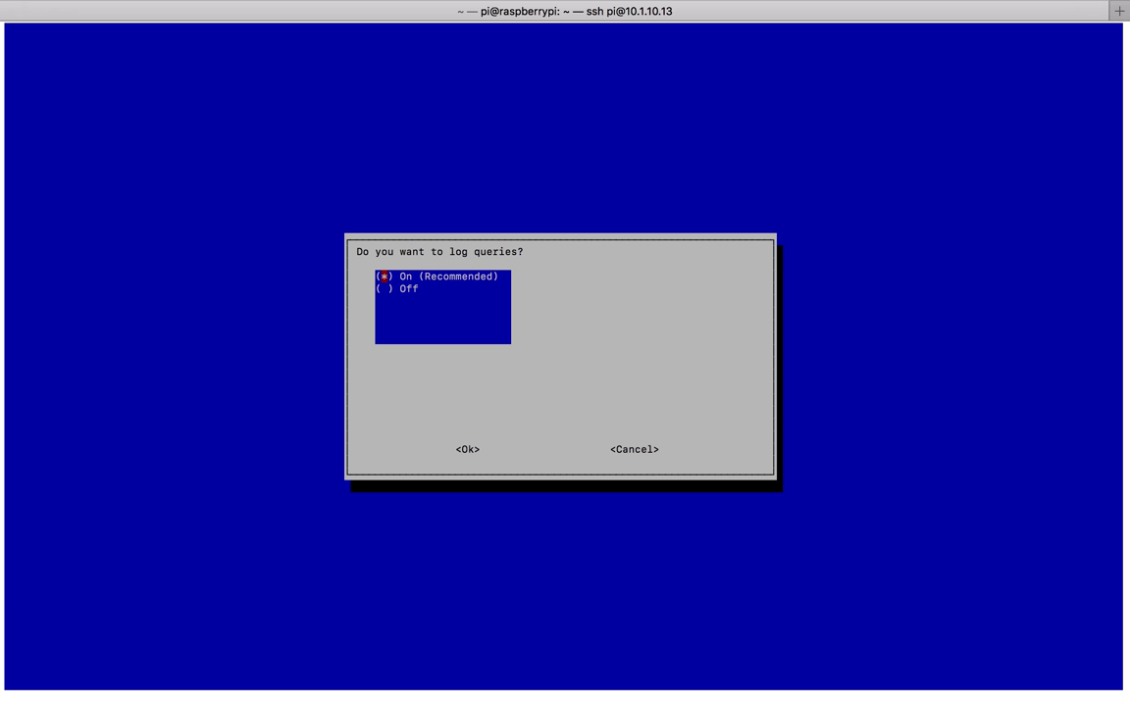
key(Tab)
key(Return)
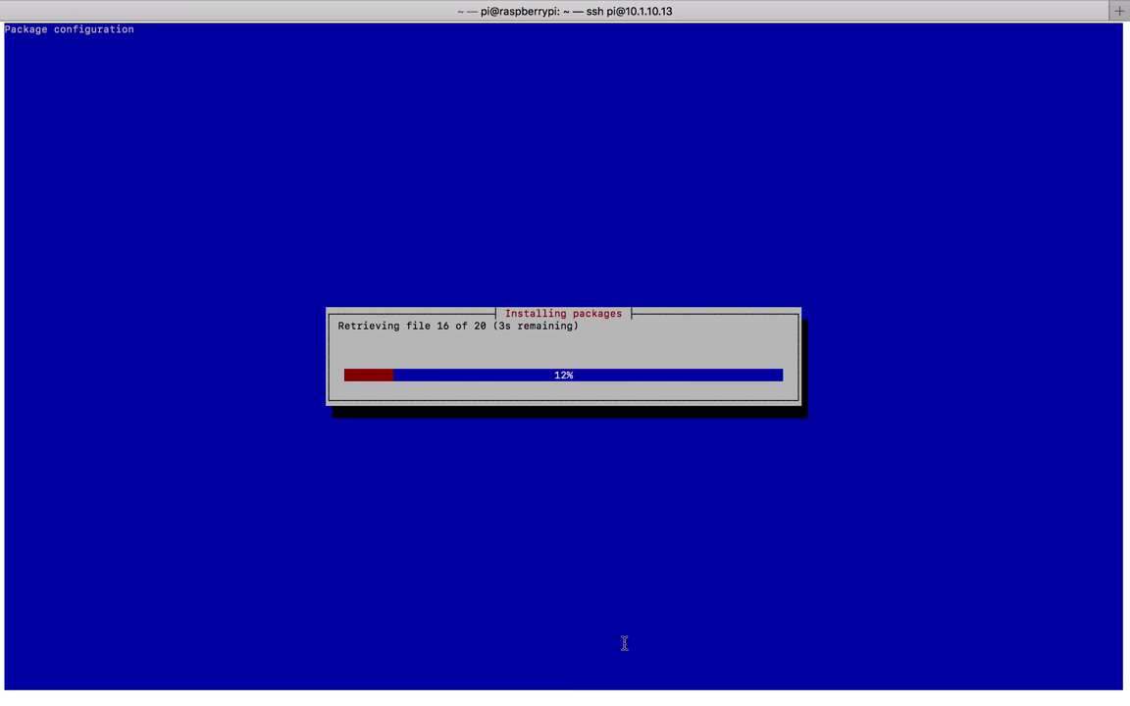
Leave the package download running and switch to the router's DHCP settings page in Firefox.
mouse_move(732, 687)
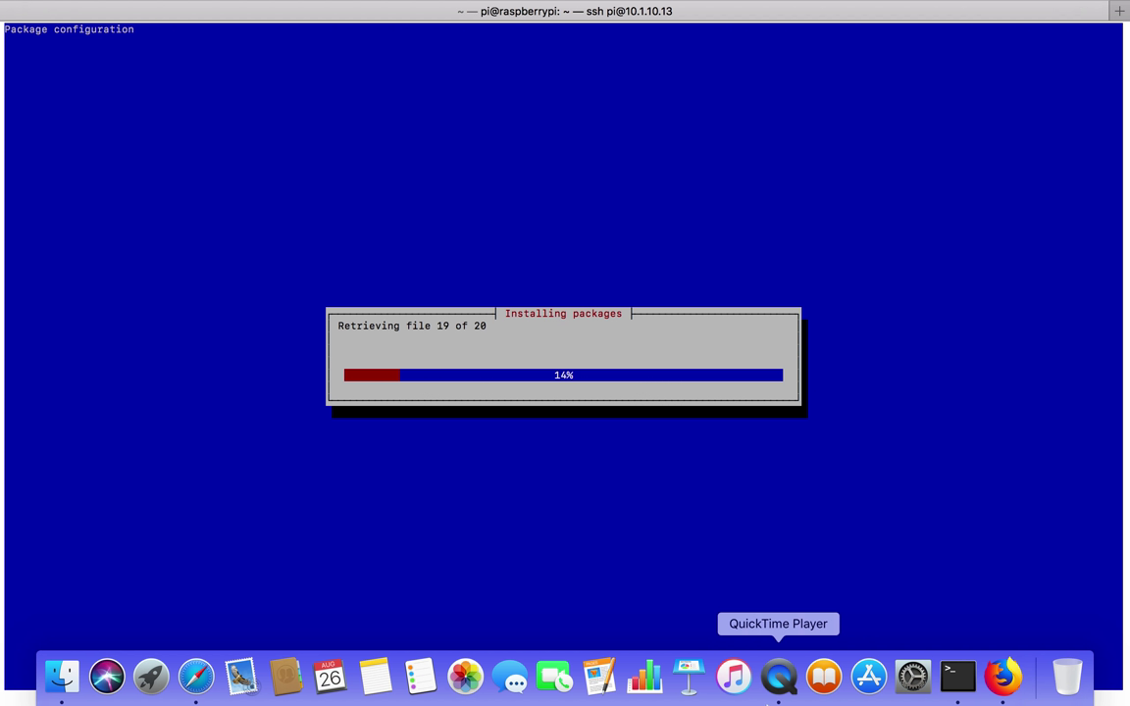
click(1000, 677)
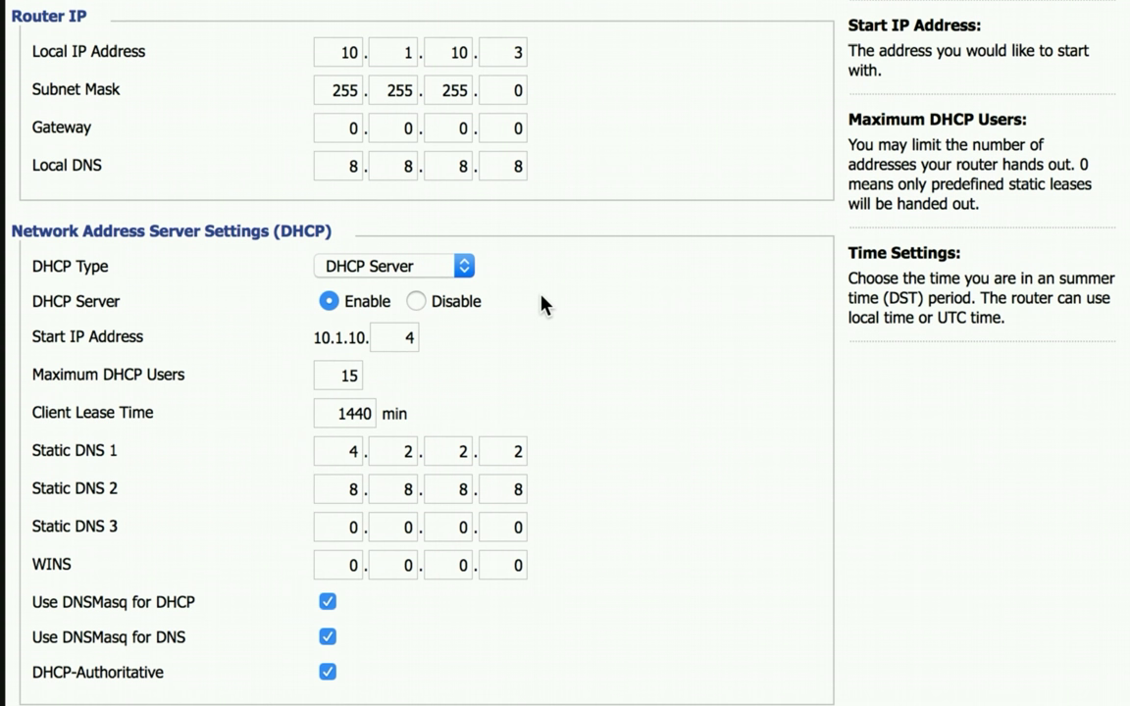
Scroll up to the Local DNS fields on the DD-WRT Setup page and select the first octet.
scroll(544, 303, up, 1)
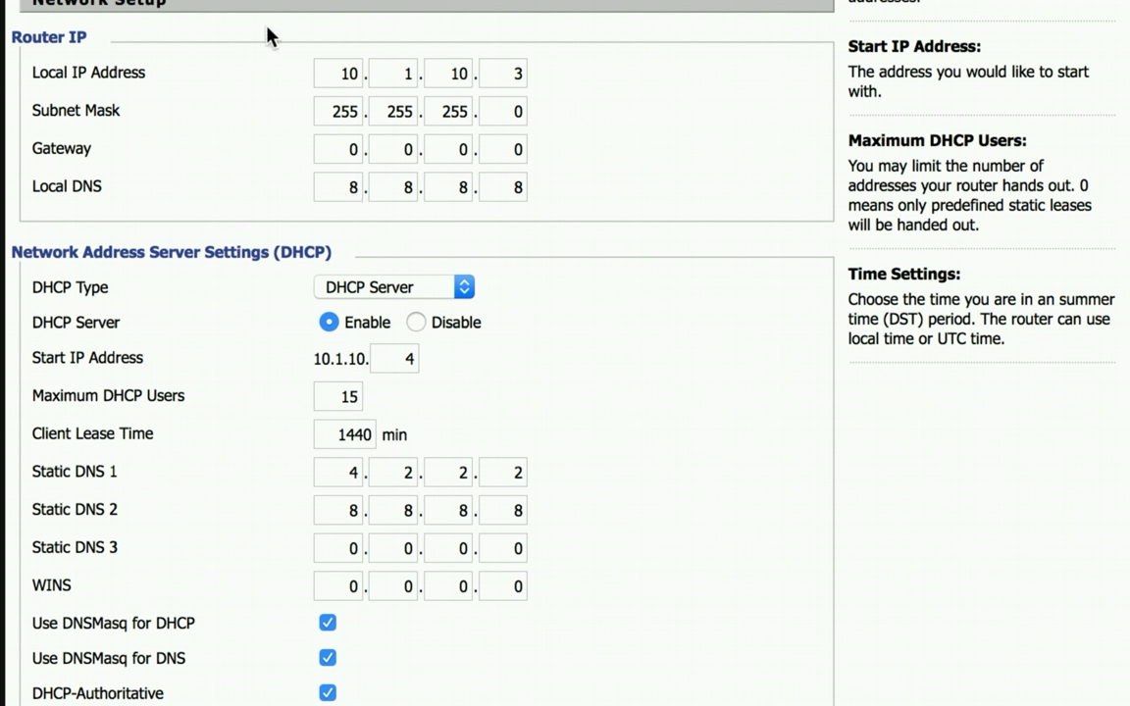
click(348, 188)
Replace the Local DNS 8.8.8.8 with 10.1.10.13, the Pi-hole address.
key(BackSpace)
text(10)
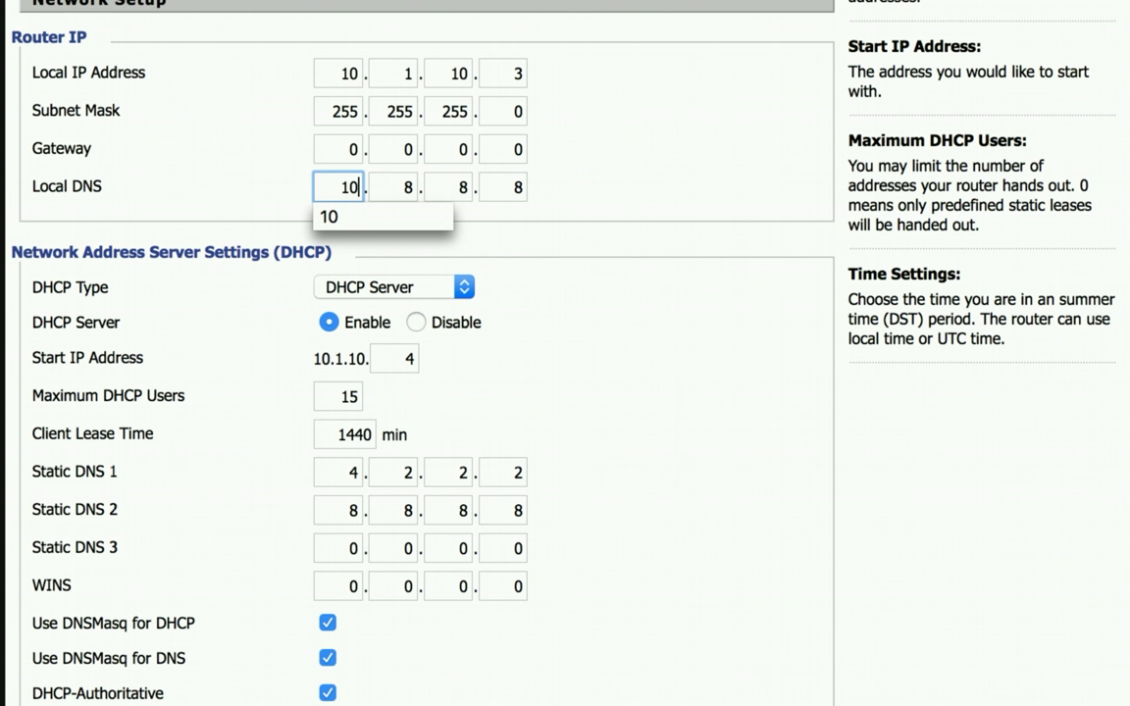
key(period)
text(1)
key(period)
text(10)
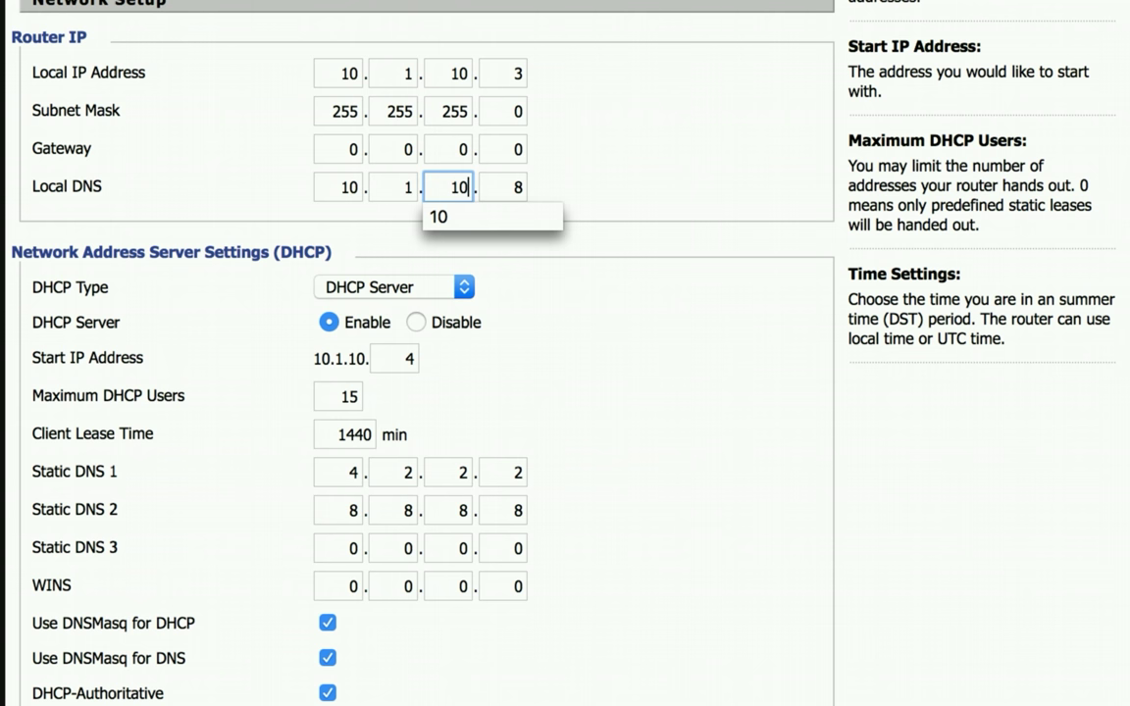
key(period)
text(13)
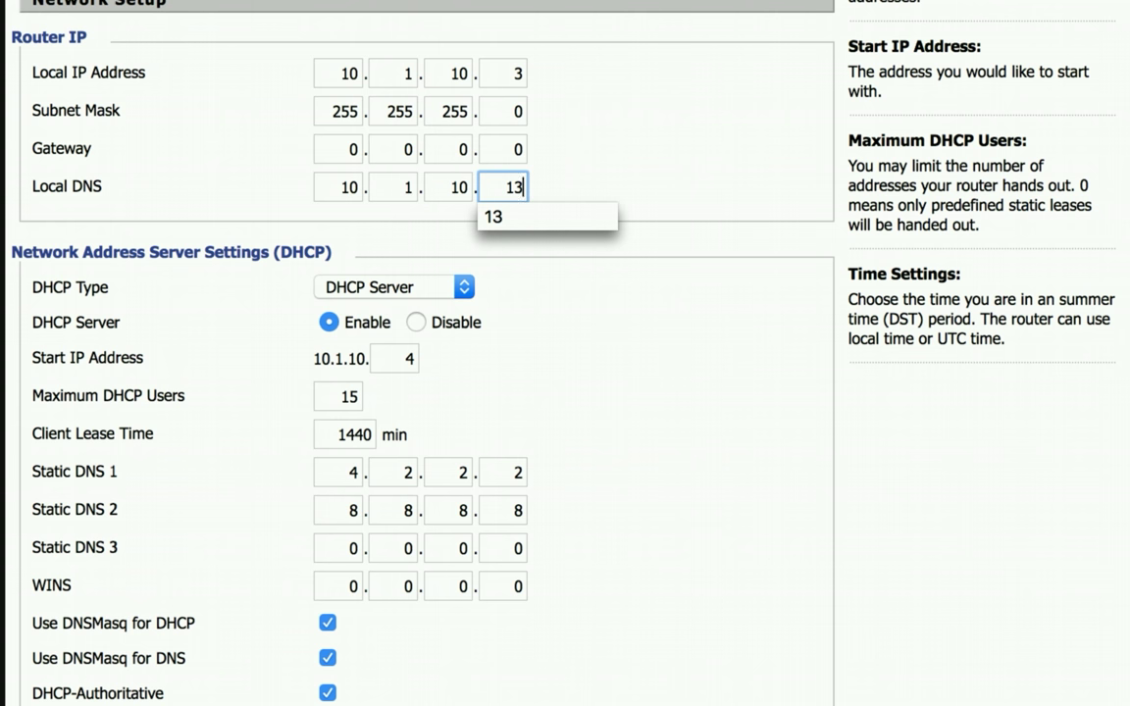
click(577, 225)
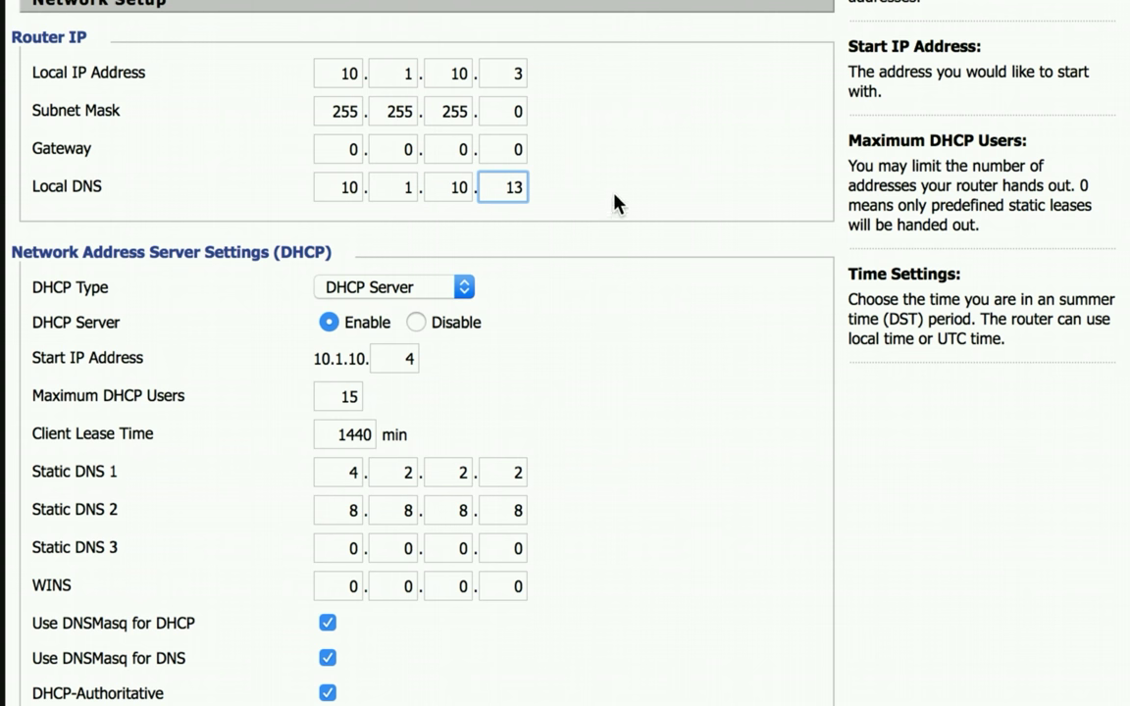
click(614, 203)
click(350, 472)
Change Static DNS 1 from 4.2.2.2 to 10.1.10.13, leaving Static DNS 2 at 8.8.8.8.
double_click(350, 473)
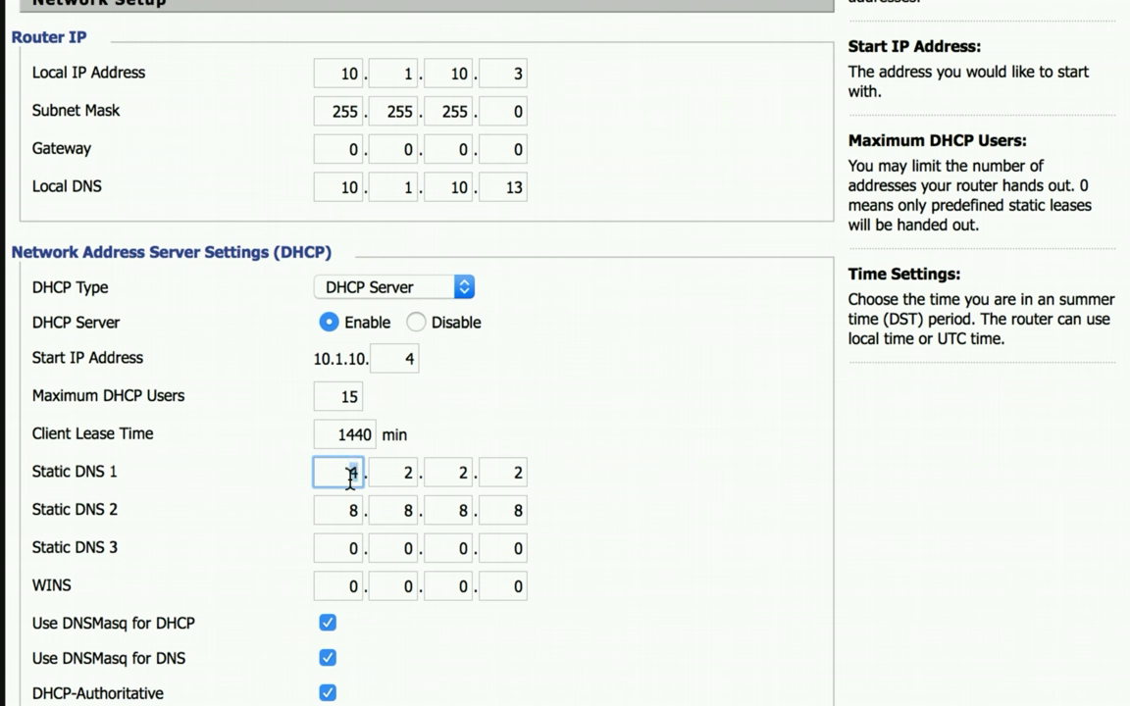
text(10)
key(Tab)
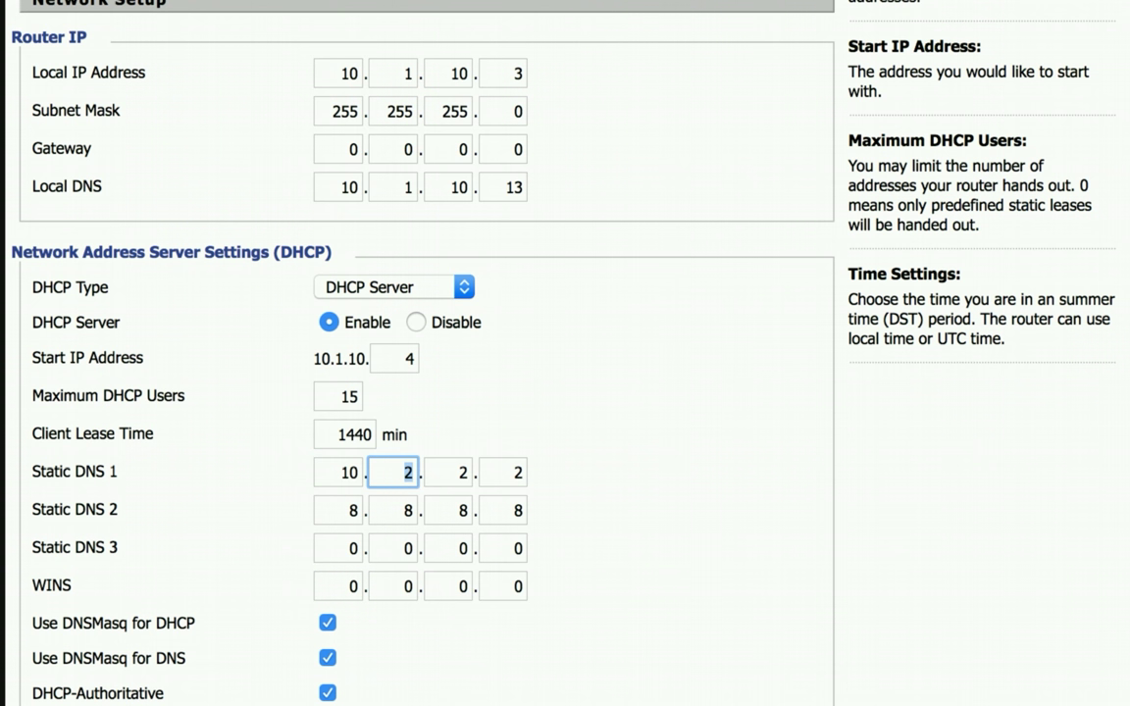
text(1)
key(Tab)
text(10)
key(Tab)
text(13)
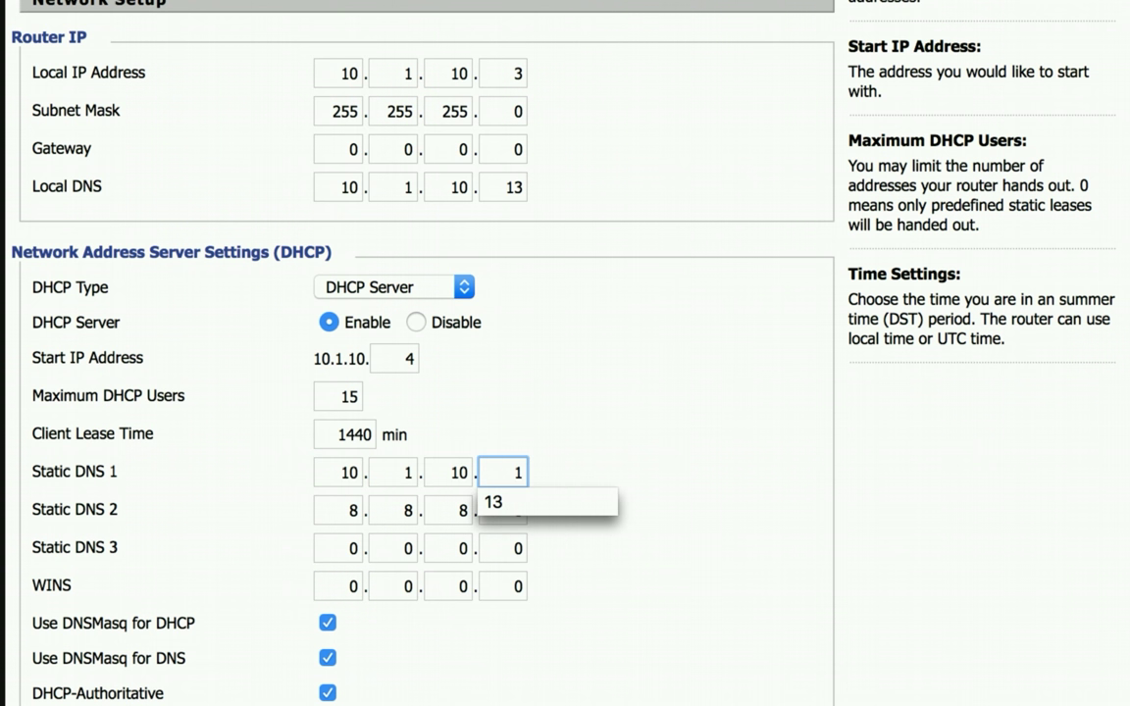
click(526, 504)
click(629, 456)
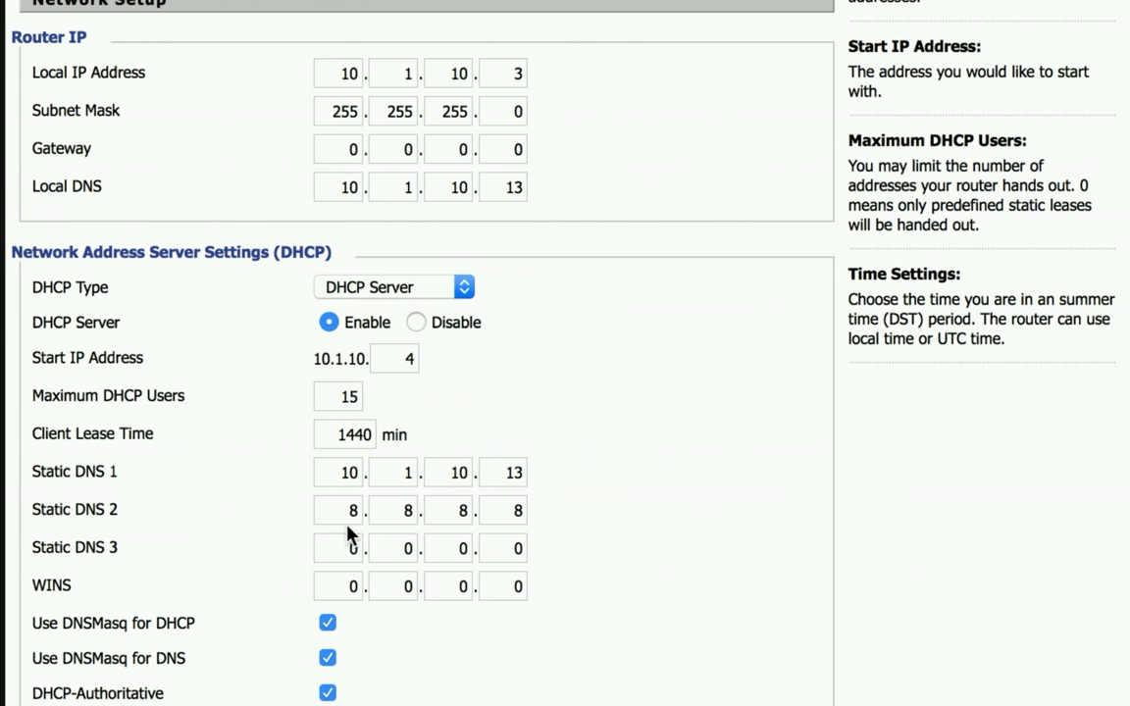
scroll(299, 536, down, 5)
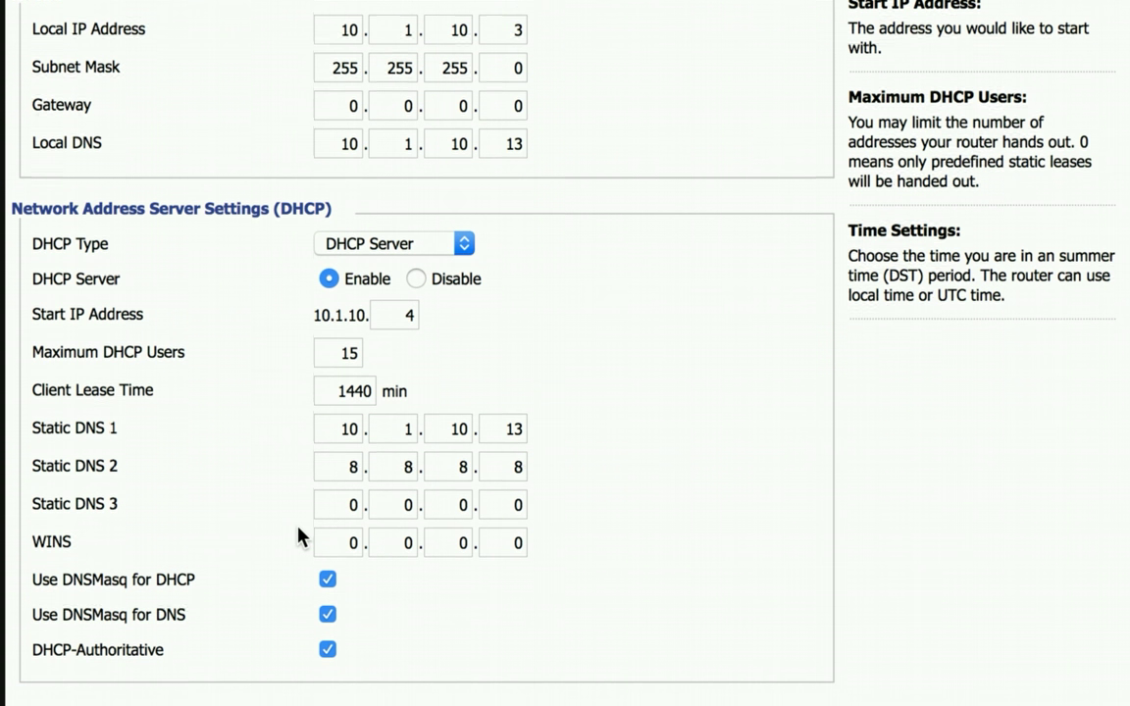